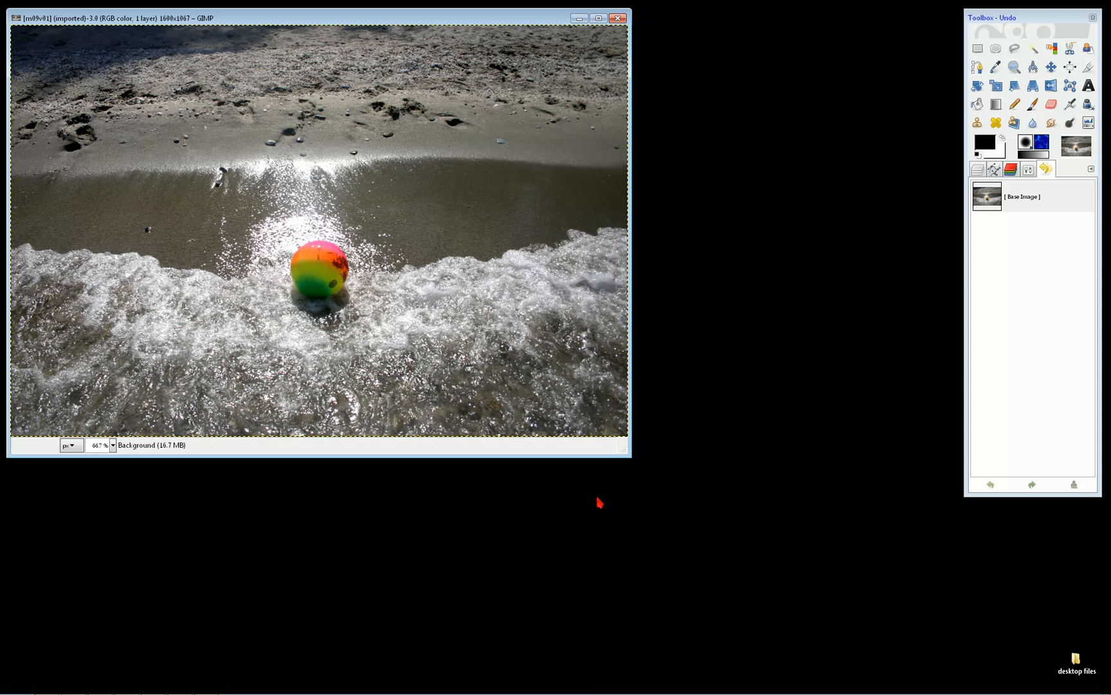
Enable Quick Mask and draw an elliptical selection tightly around the beach ball.
key("shift+q")
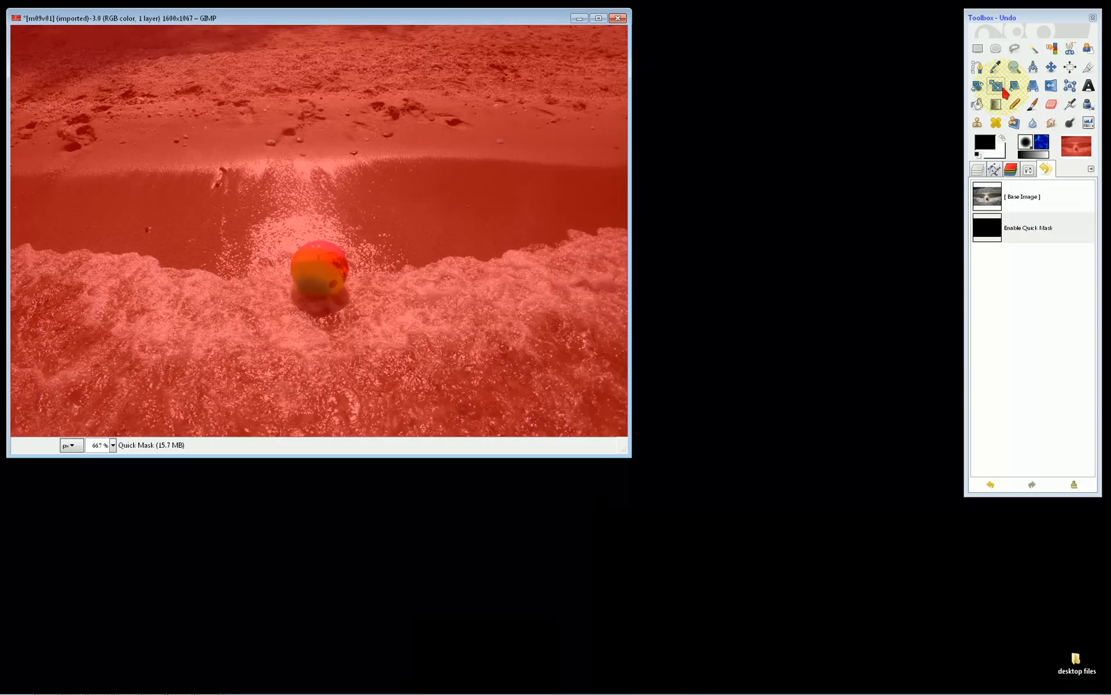
left_click(995, 50)
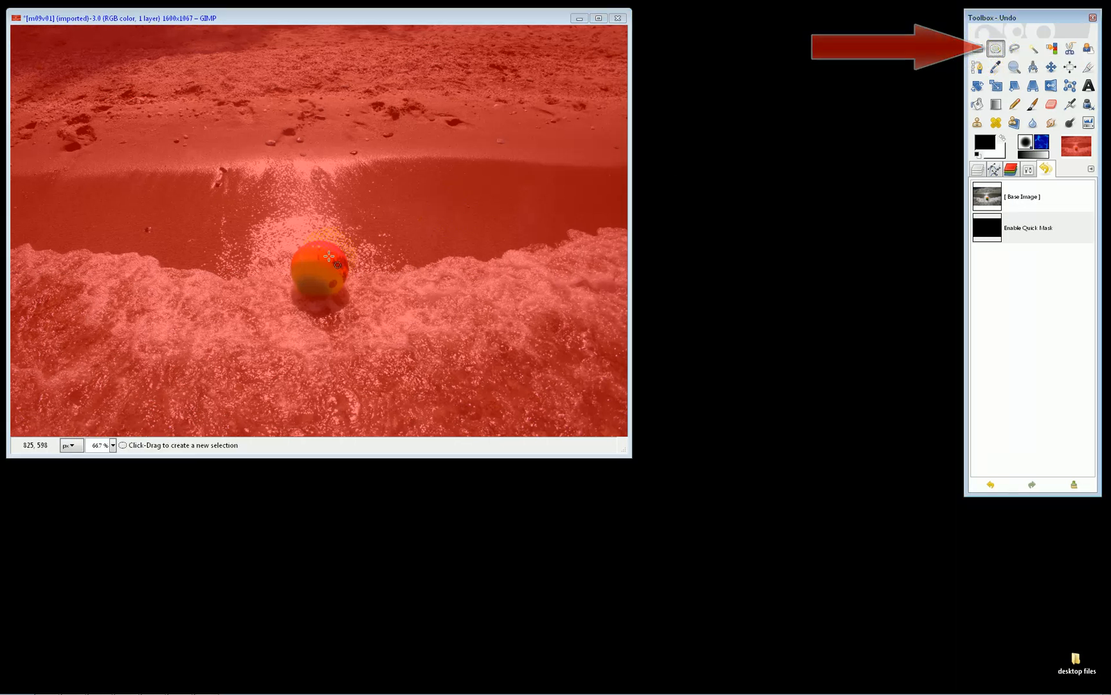
left_click(291, 242)
left_click_drag(291, 242, 348, 297)
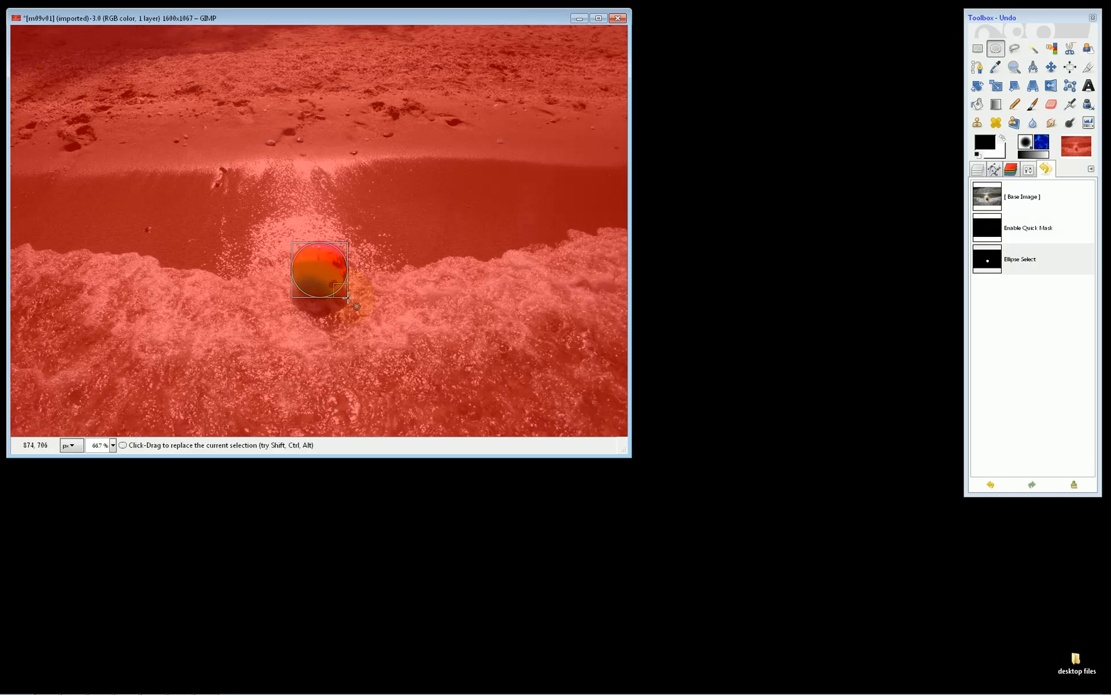
Fill the ball's ellipse in the Quick Mask with the white background color, and turn Quick Mask off to get a selection.
right_click(317, 271)
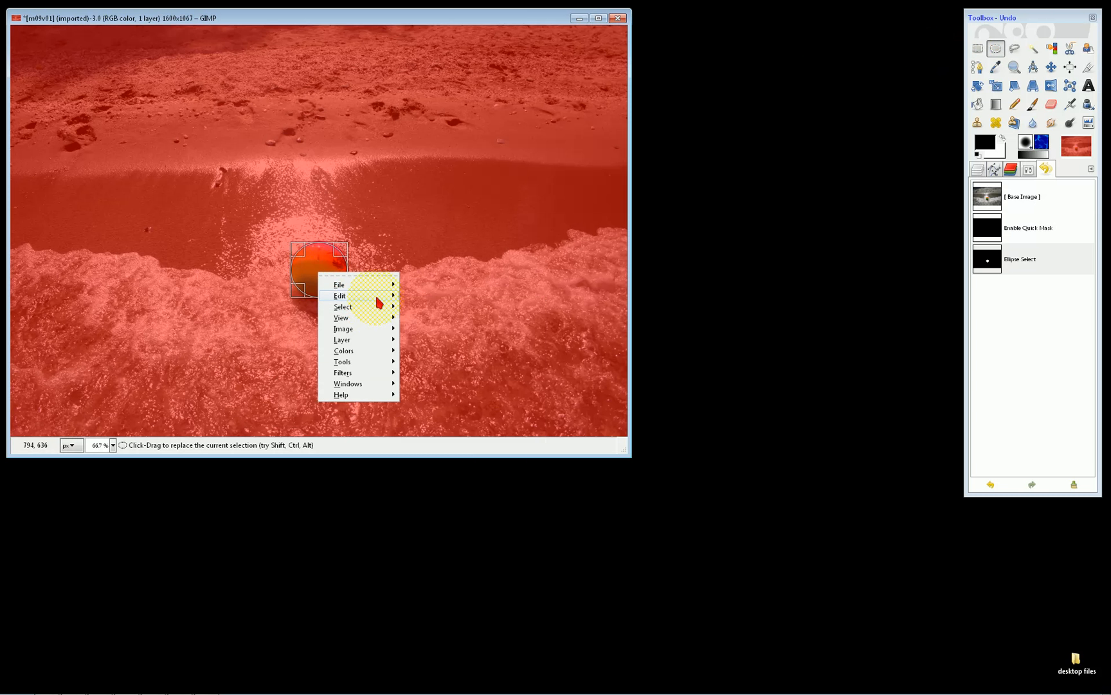
mouse_move(373, 296)
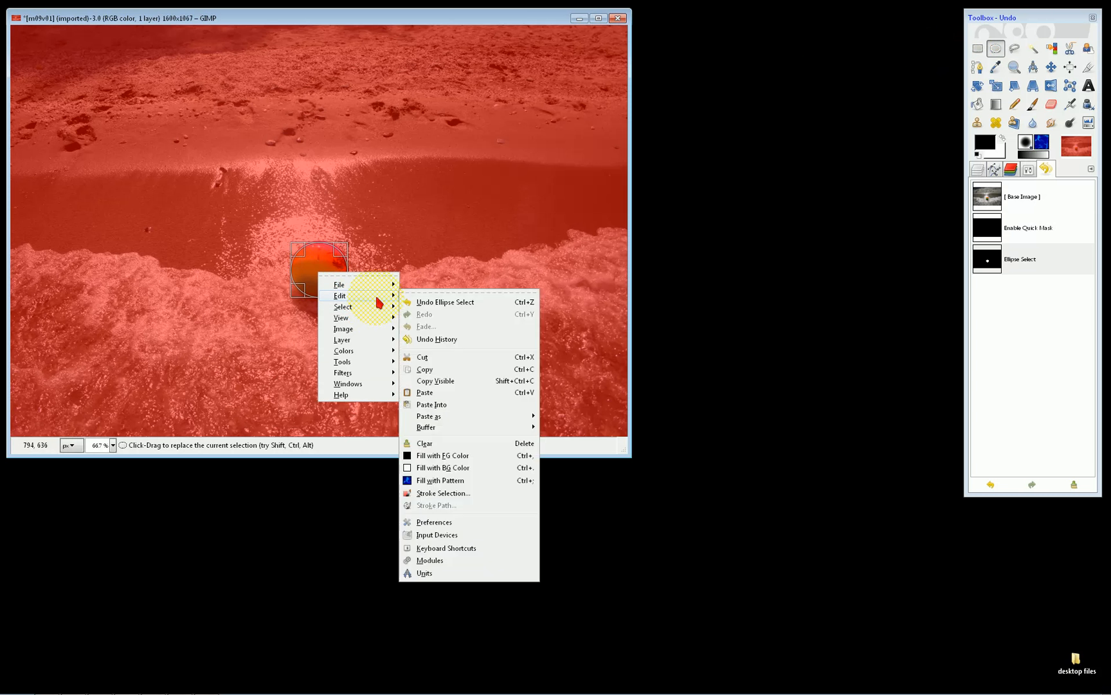
left_click(459, 469)
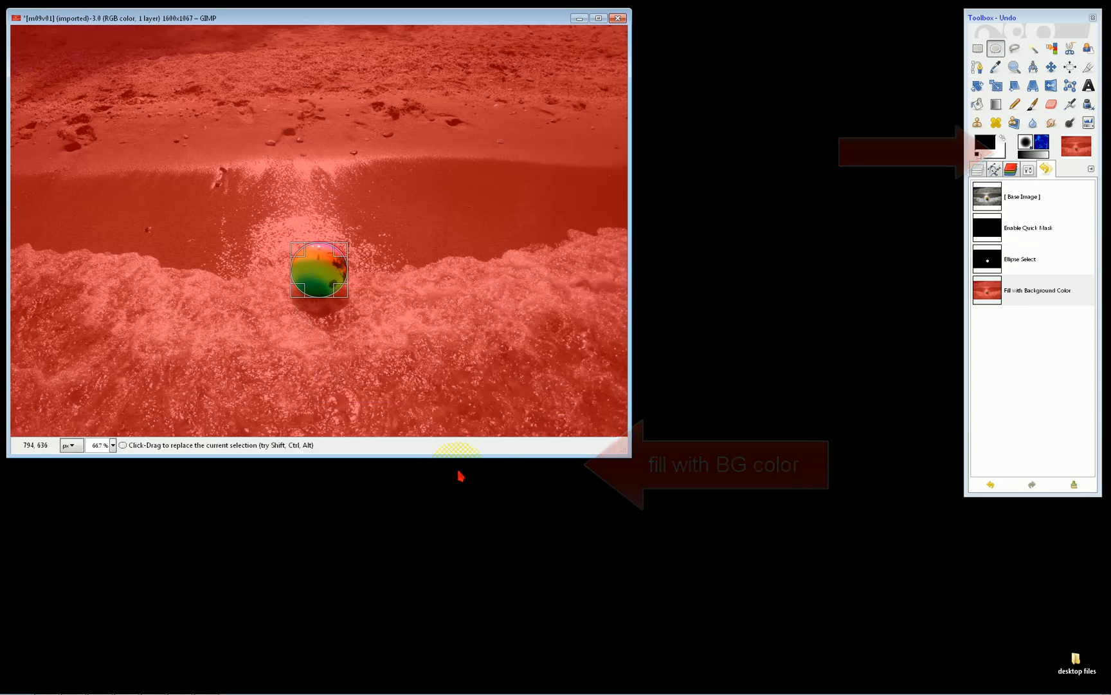
key("shift+q")
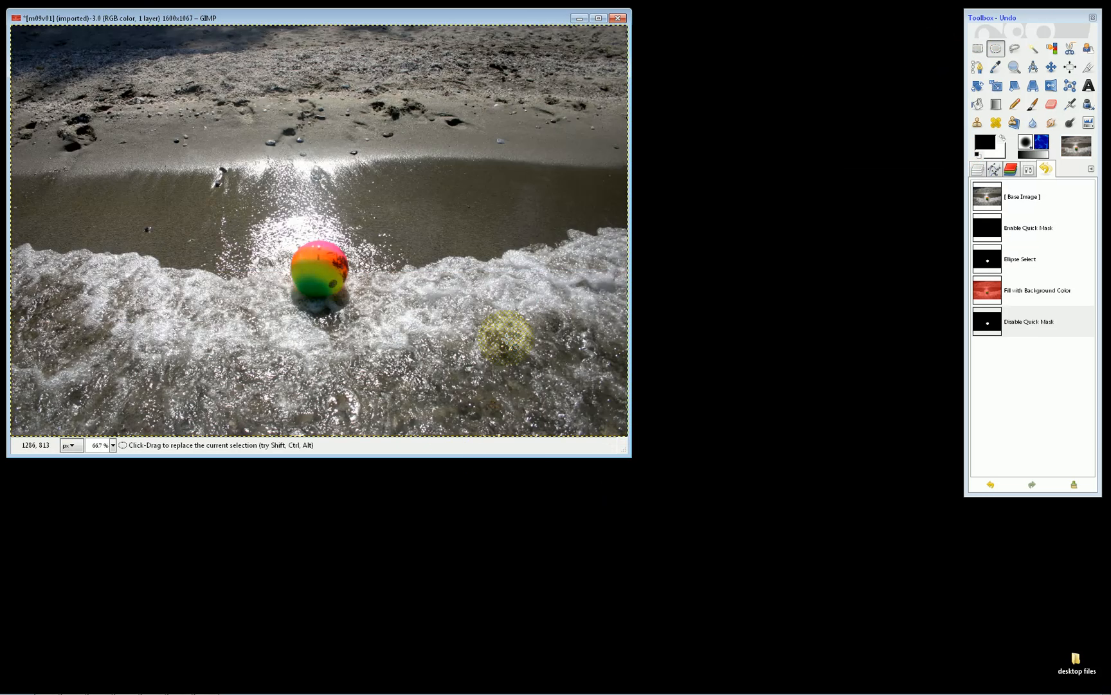
key("shift+q")
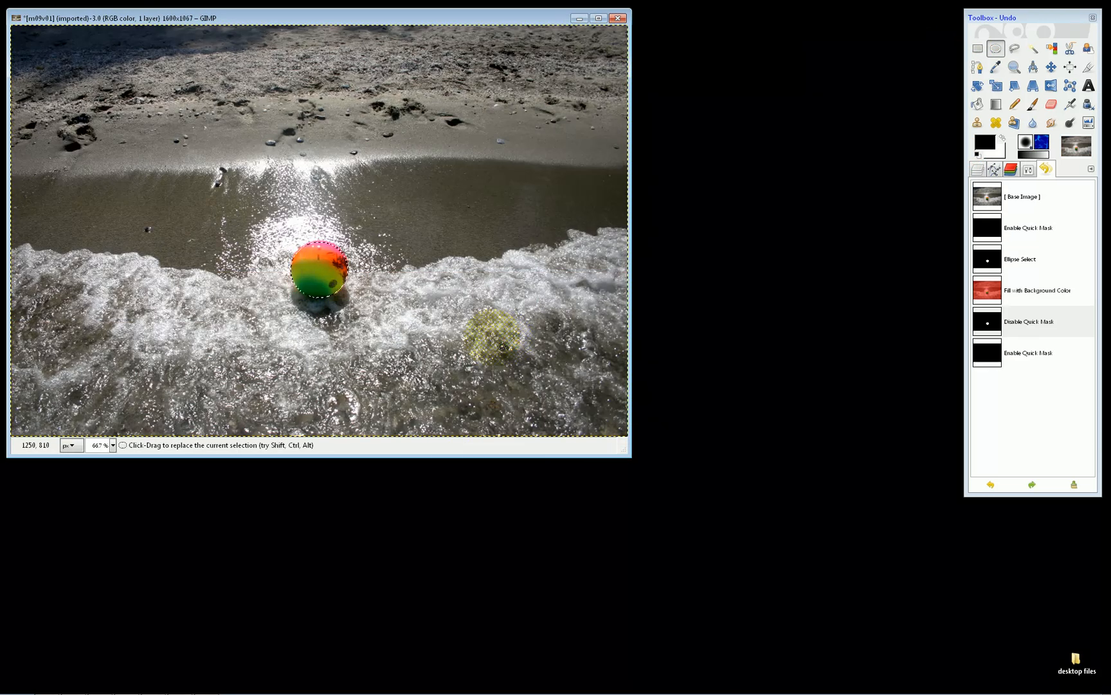
Preview Desaturate with the Lightness option on the selected ball, without applying it.
right_click(485, 179)
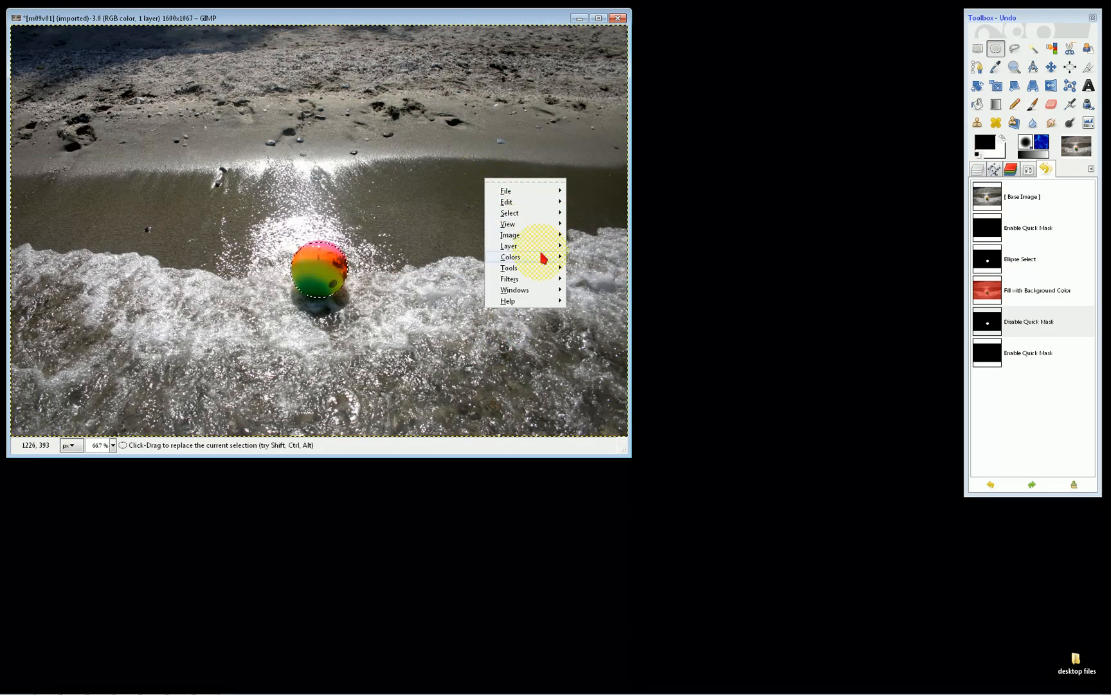
mouse_move(543, 256)
left_click(598, 375)
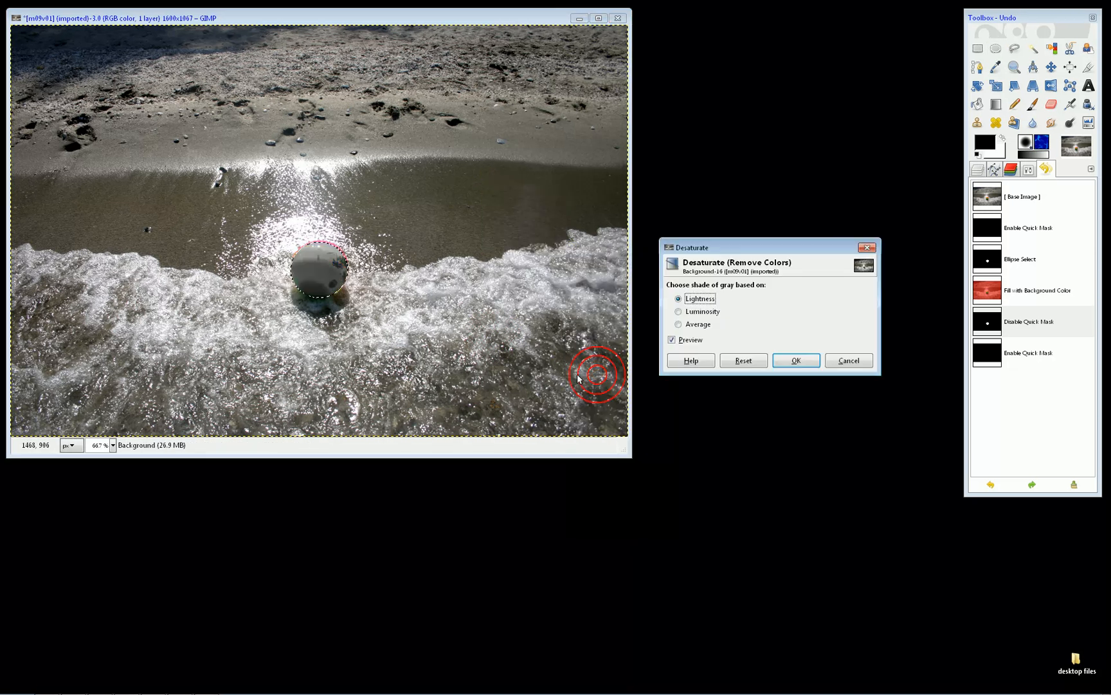
left_click(849, 360)
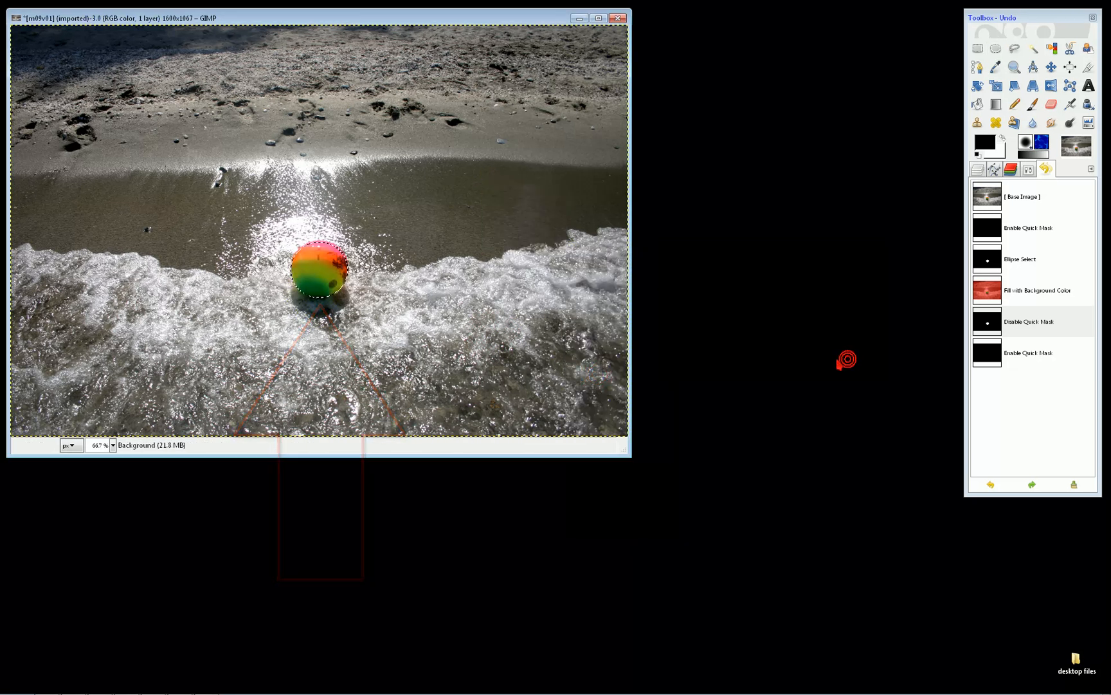
Invert the selection so that it covers everything except the ball.
right_click(398, 270)
left_click(454, 306)
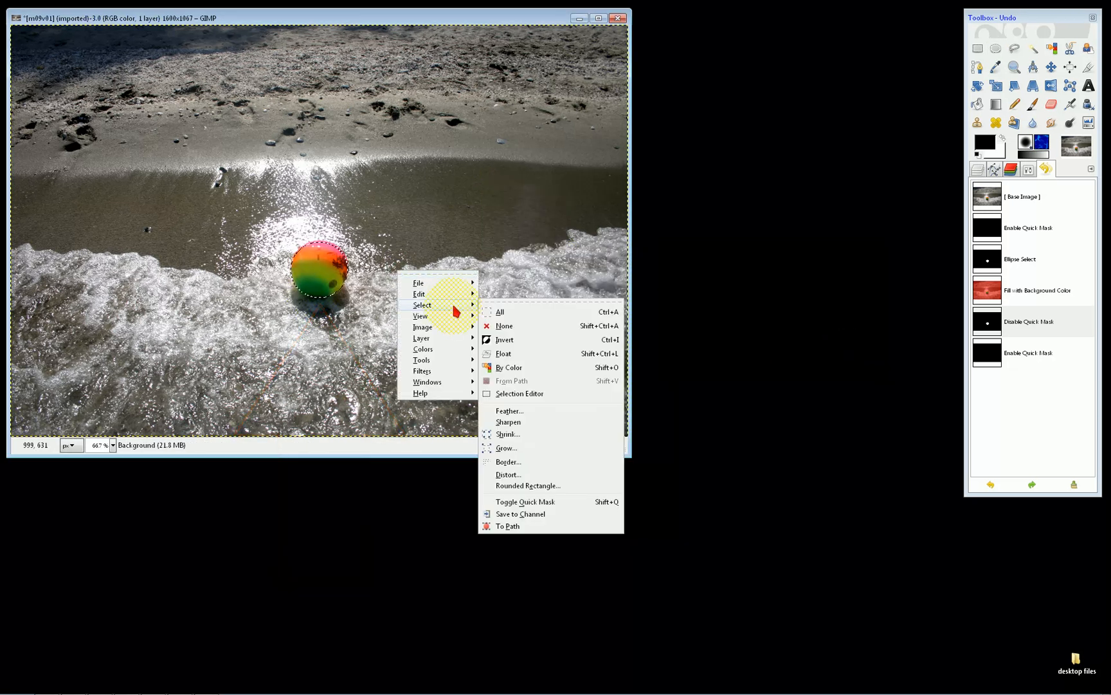
left_click(504, 339)
Preview Desaturate by Lightness on the area around the ball without applying it, and revert the image to its base state.
right_click(558, 269)
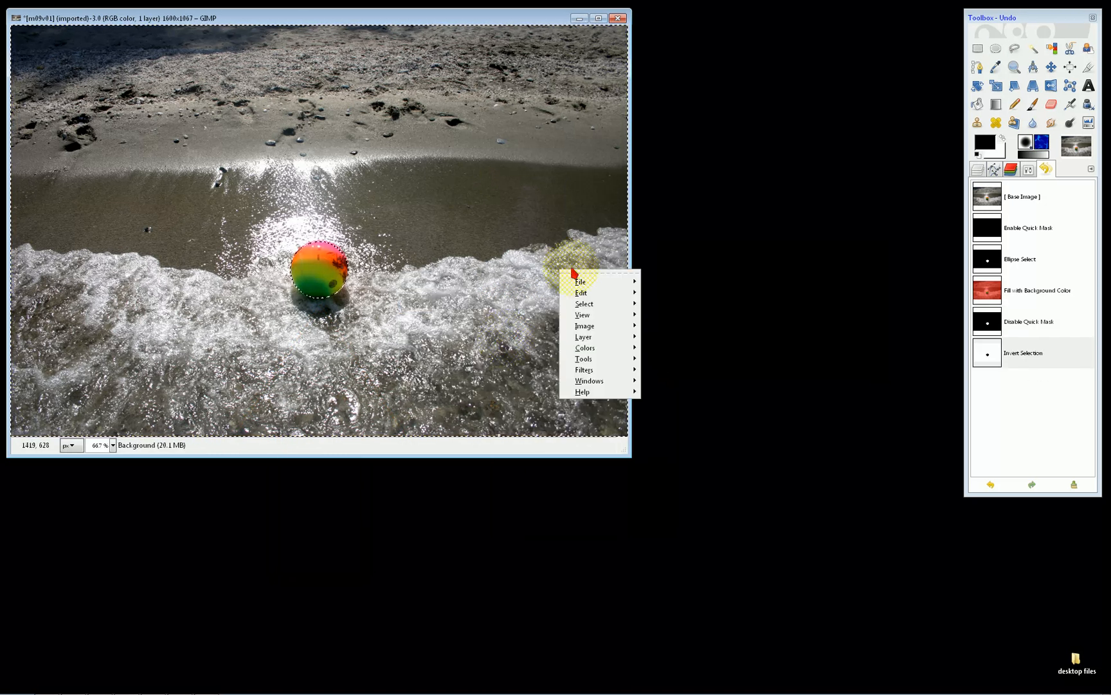
mouse_move(606, 347)
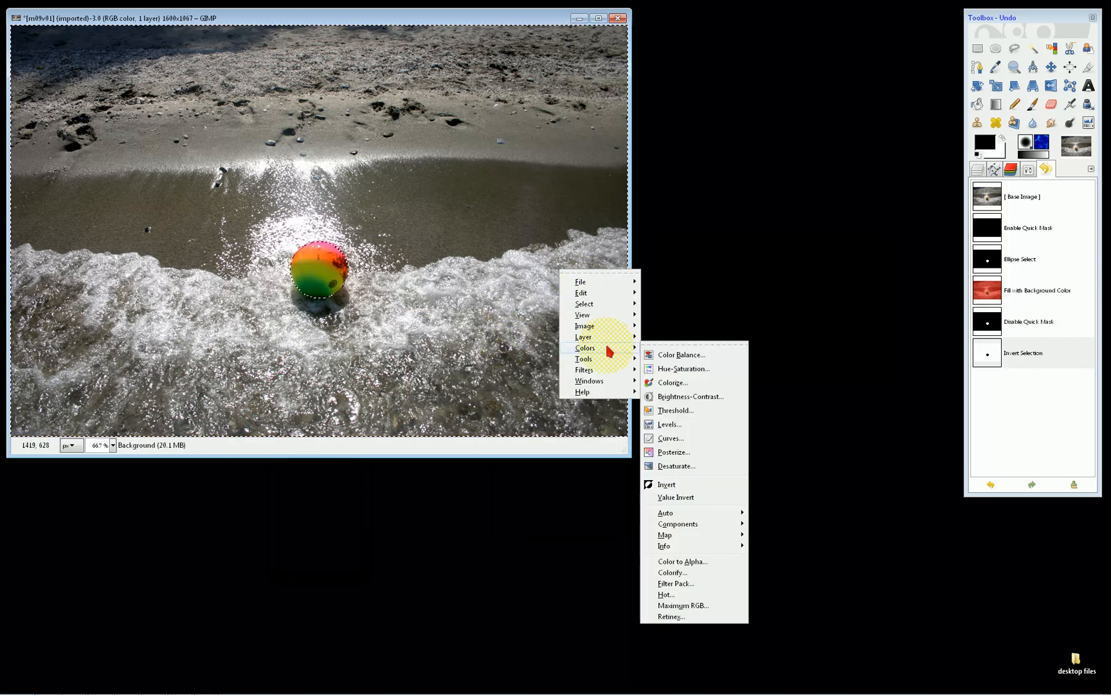
left_click(685, 465)
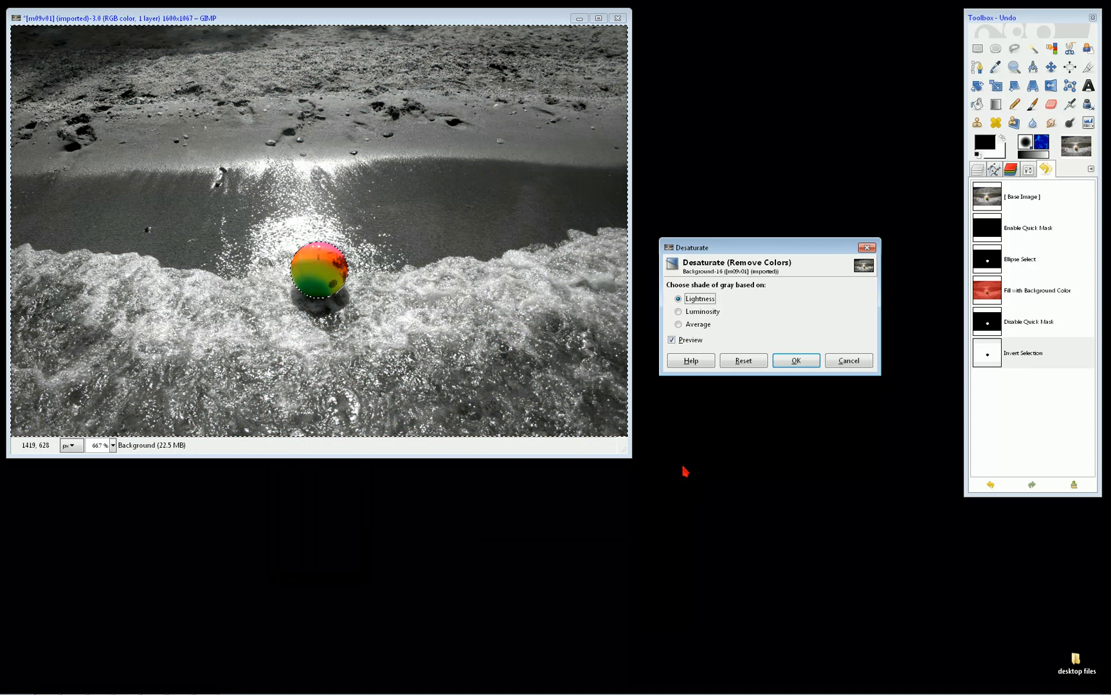
left_click(839, 361)
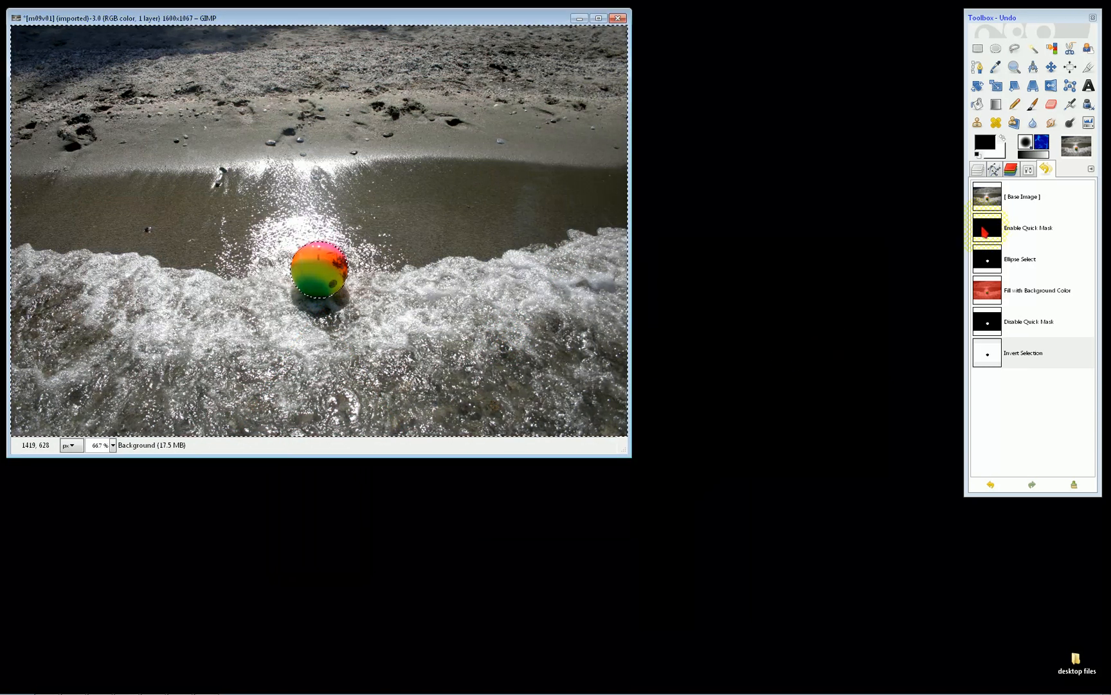
left_click(1027, 198)
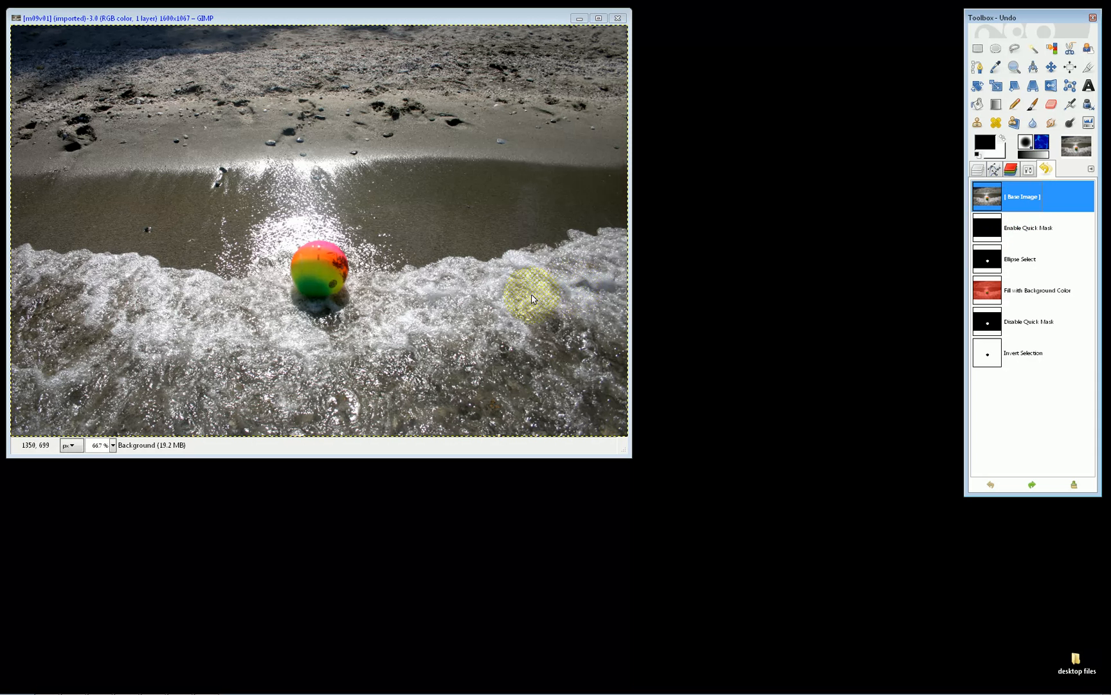
Turn on Quick Mask for the base image and outline the ball with an elliptical selection.
key("shift+q")
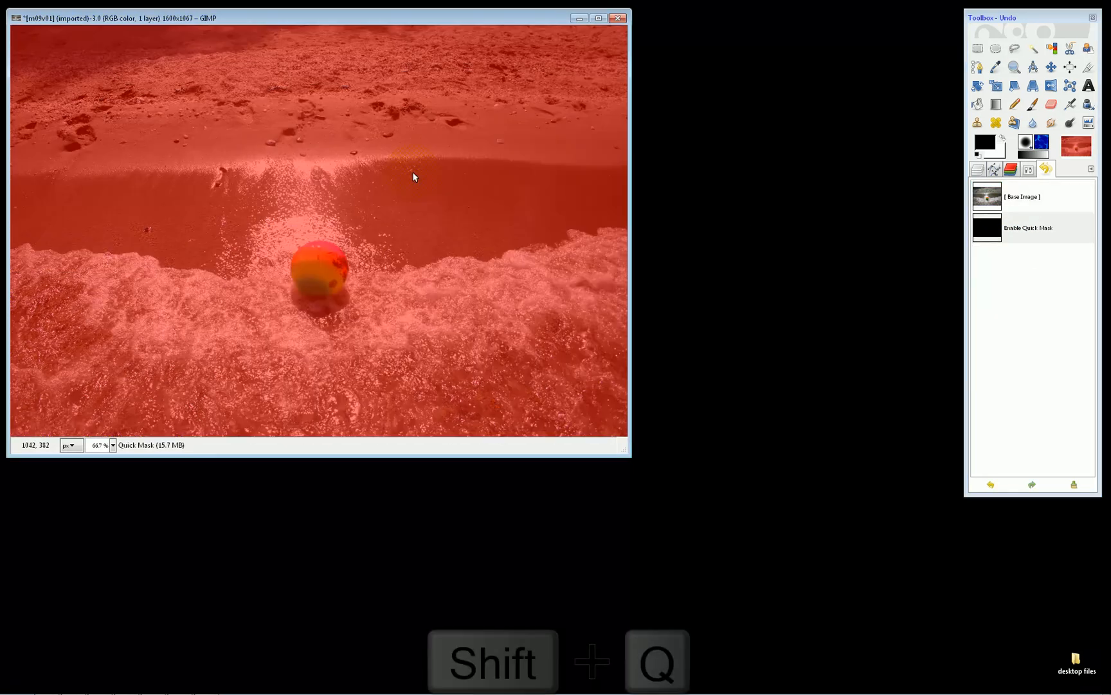
left_click(995, 49)
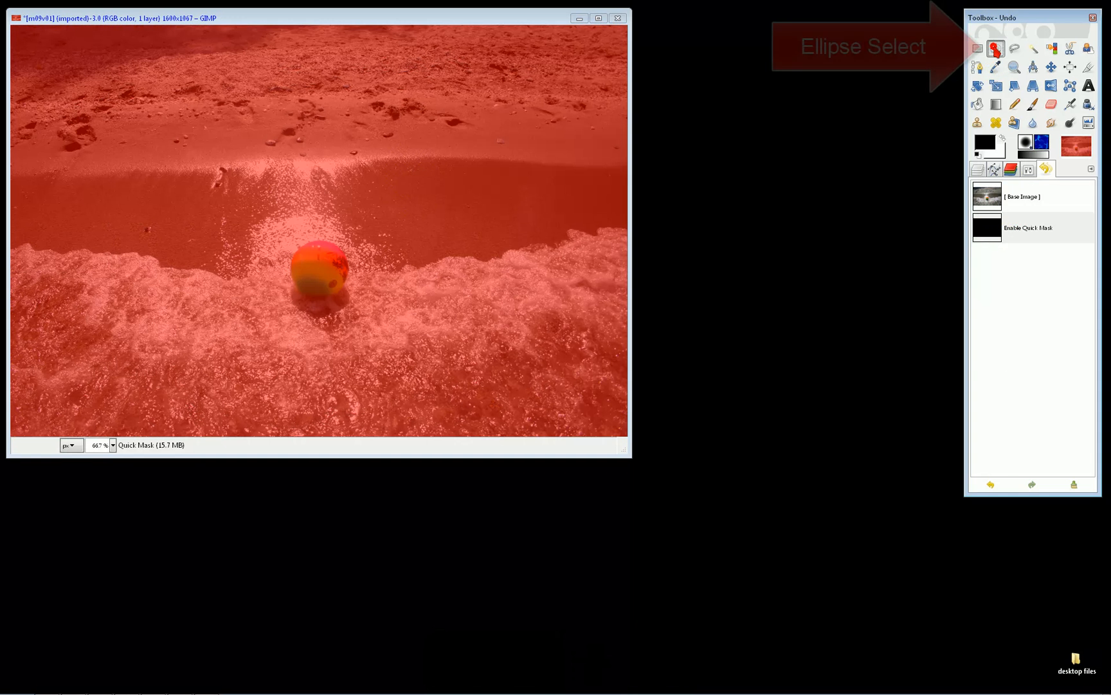
left_click_drag(292, 241, 348, 295)
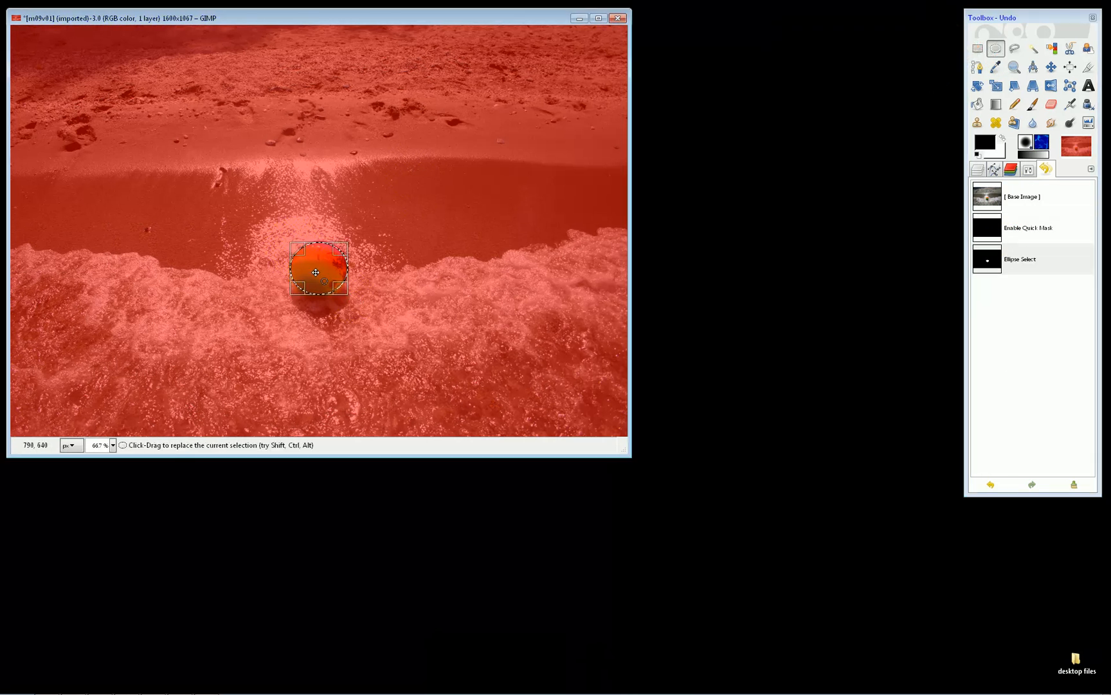
Clear the mask inside the ball's ellipse to the background color and remove the selection.
key("Delete")
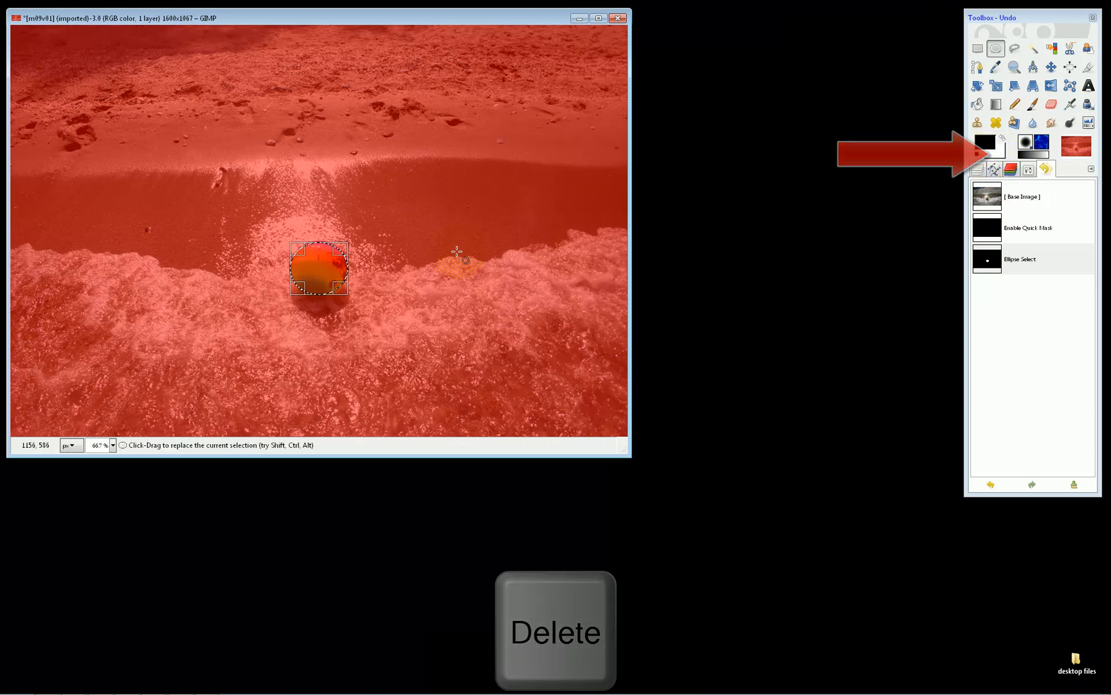
right_click(449, 226)
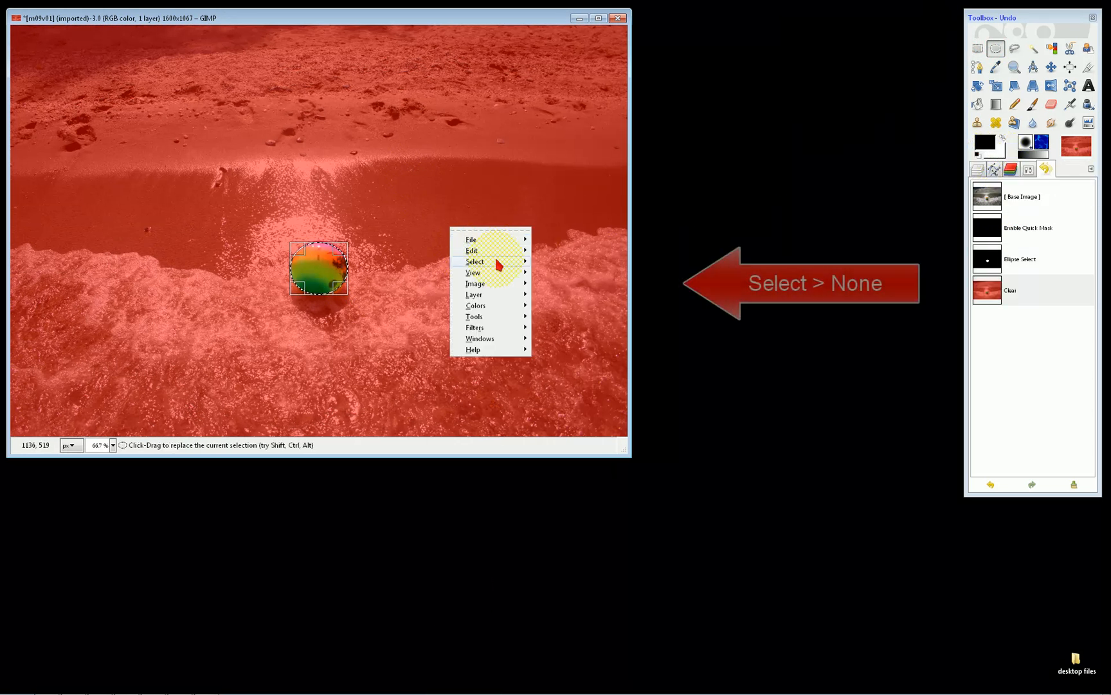
mouse_move(495, 260)
left_click(562, 282)
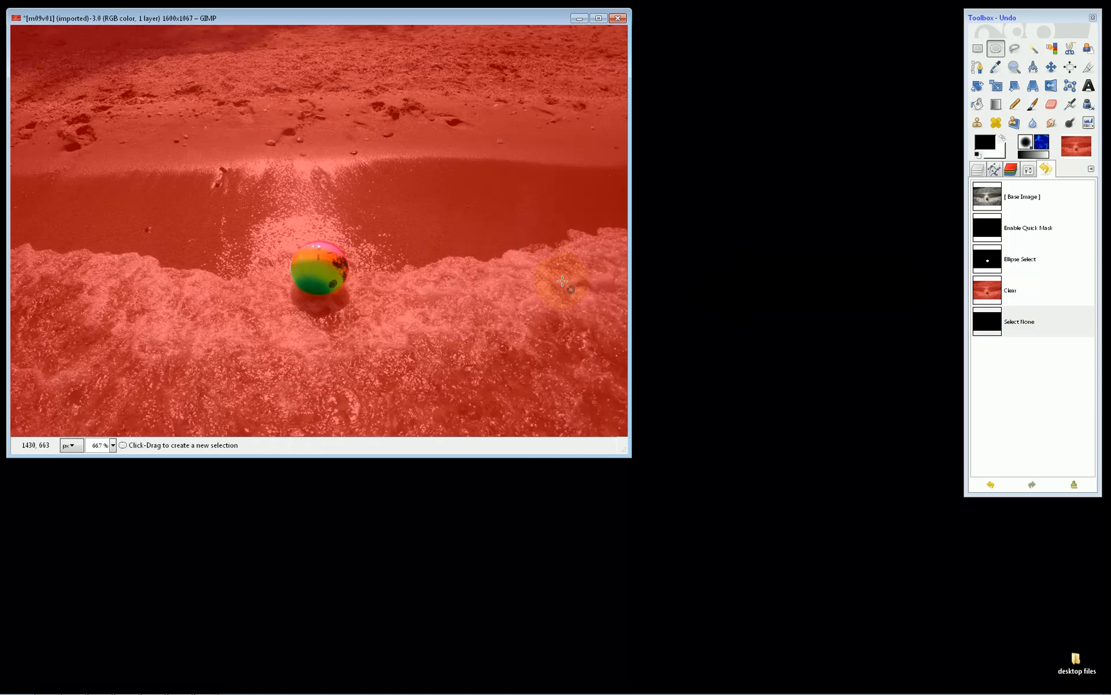
Invert the Quick Mask's colors and turn Quick Mask off to select everything outside the ball.
right_click(492, 270)
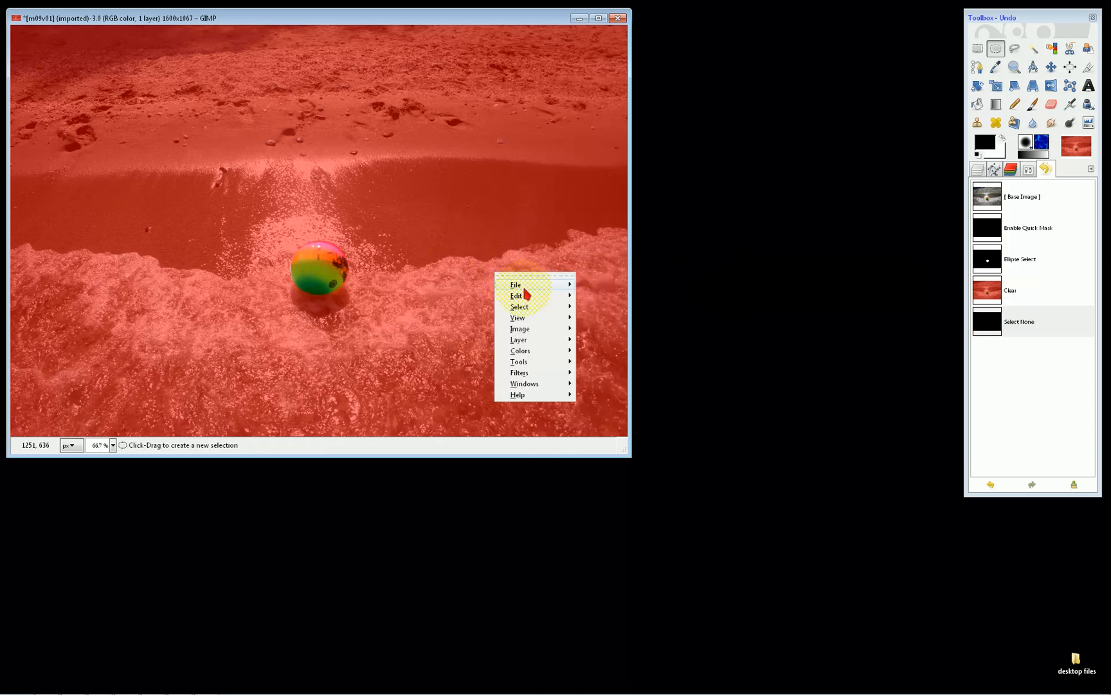
mouse_move(548, 355)
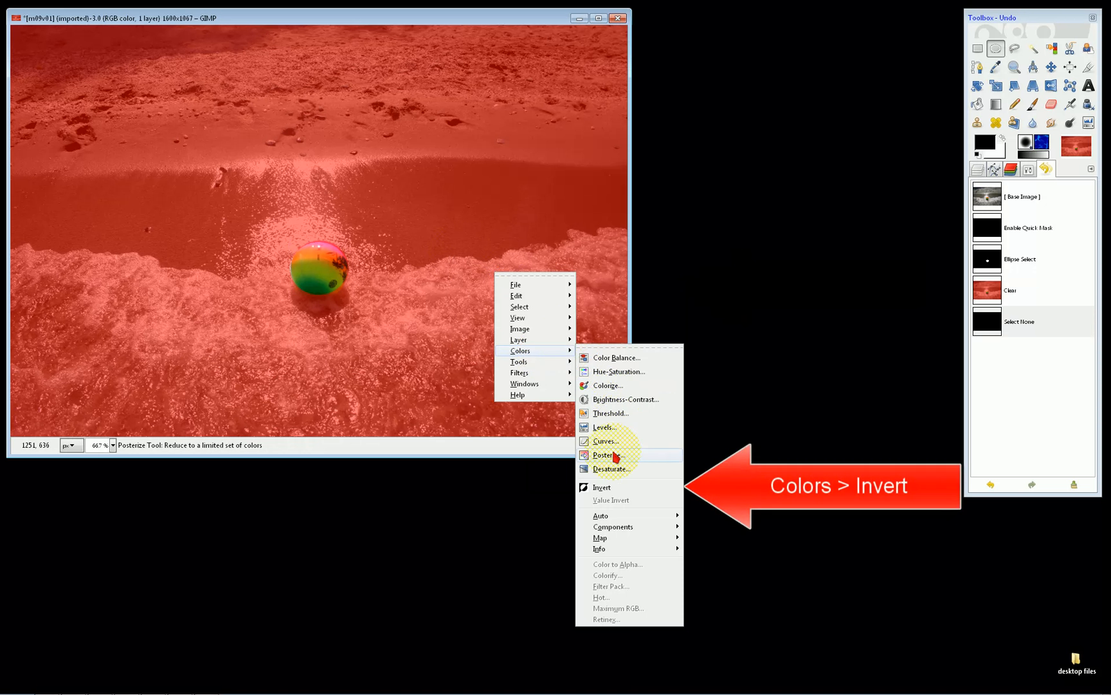
left_click(611, 487)
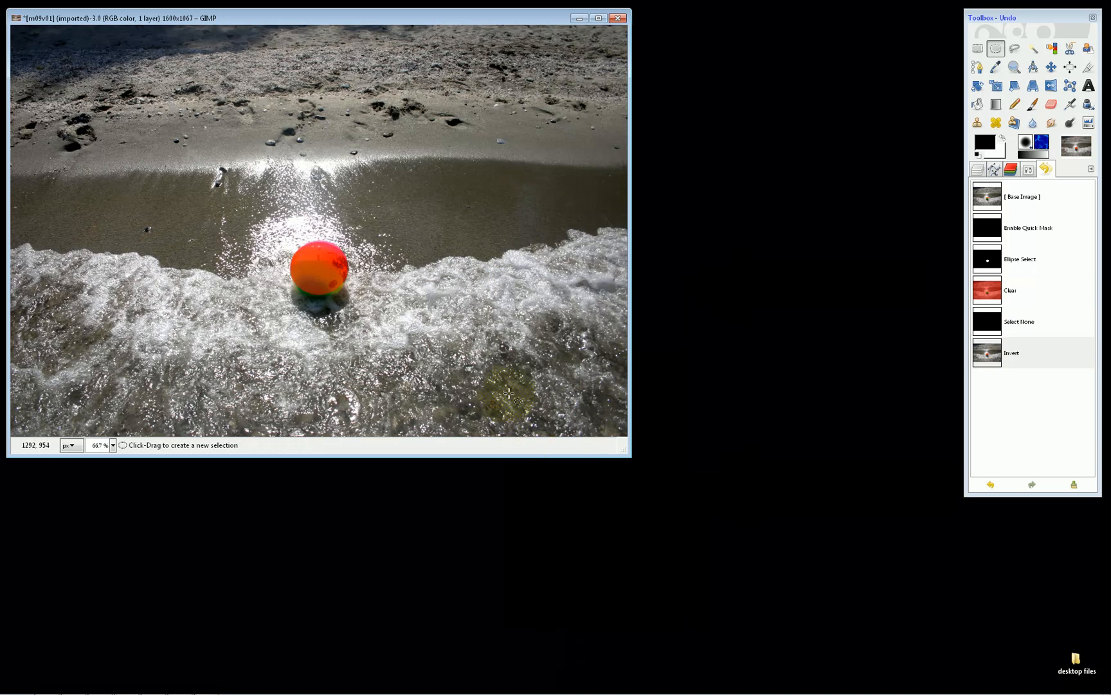
key("shift+q")
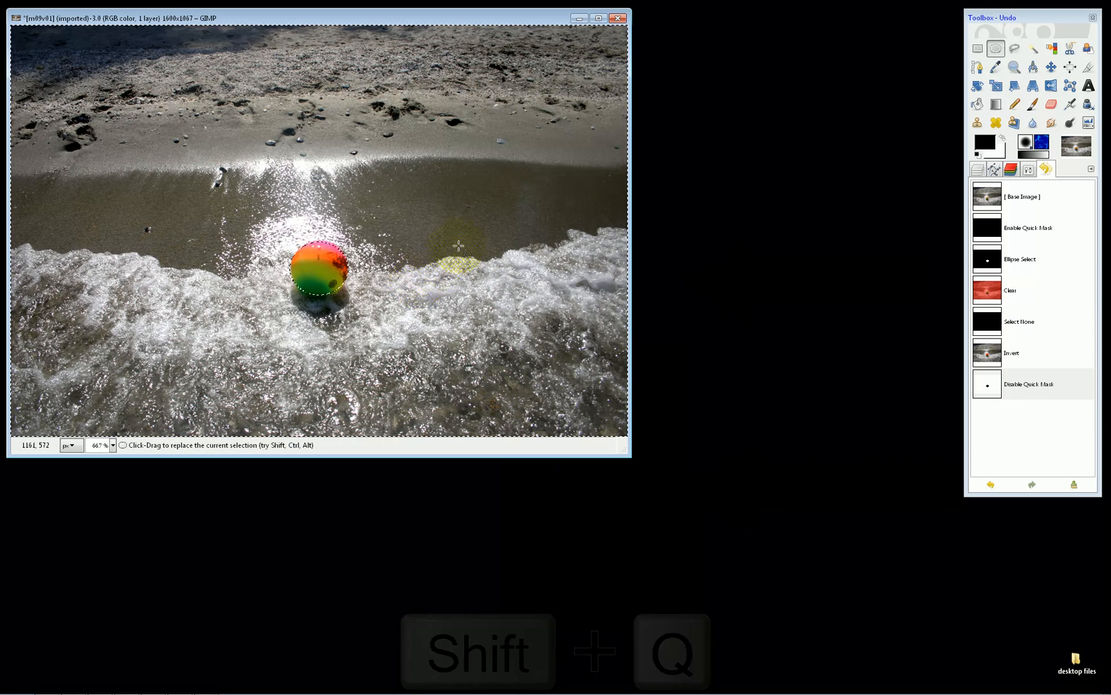
Hide the selection outline in the image view.
right_click(461, 249)
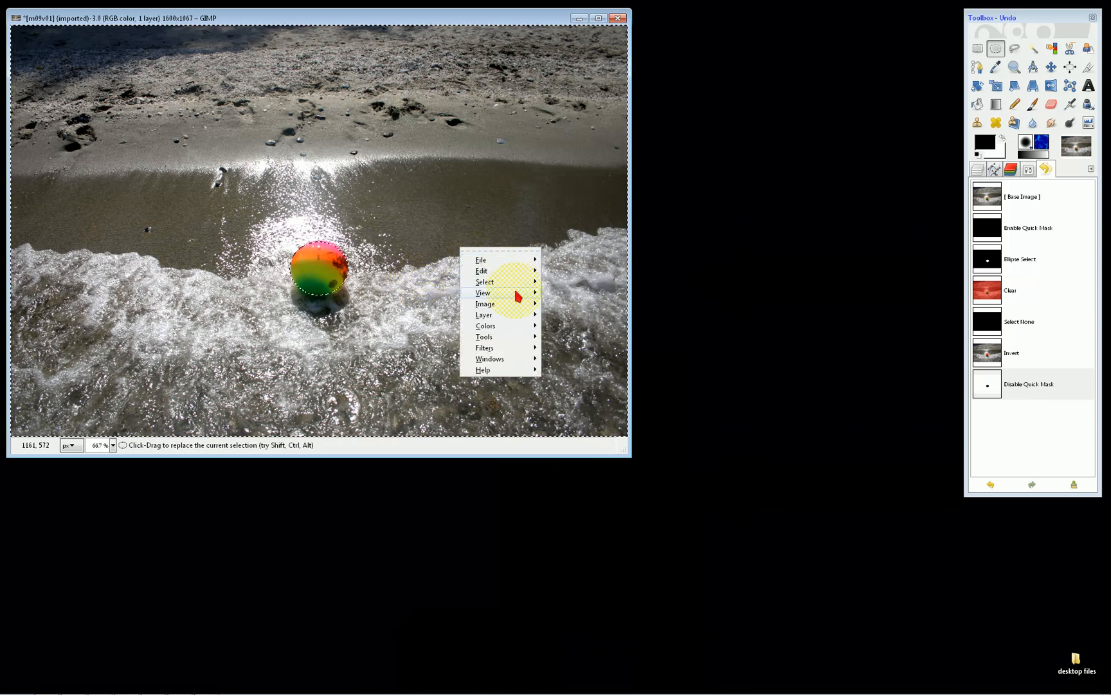
mouse_move(513, 293)
left_click(591, 400)
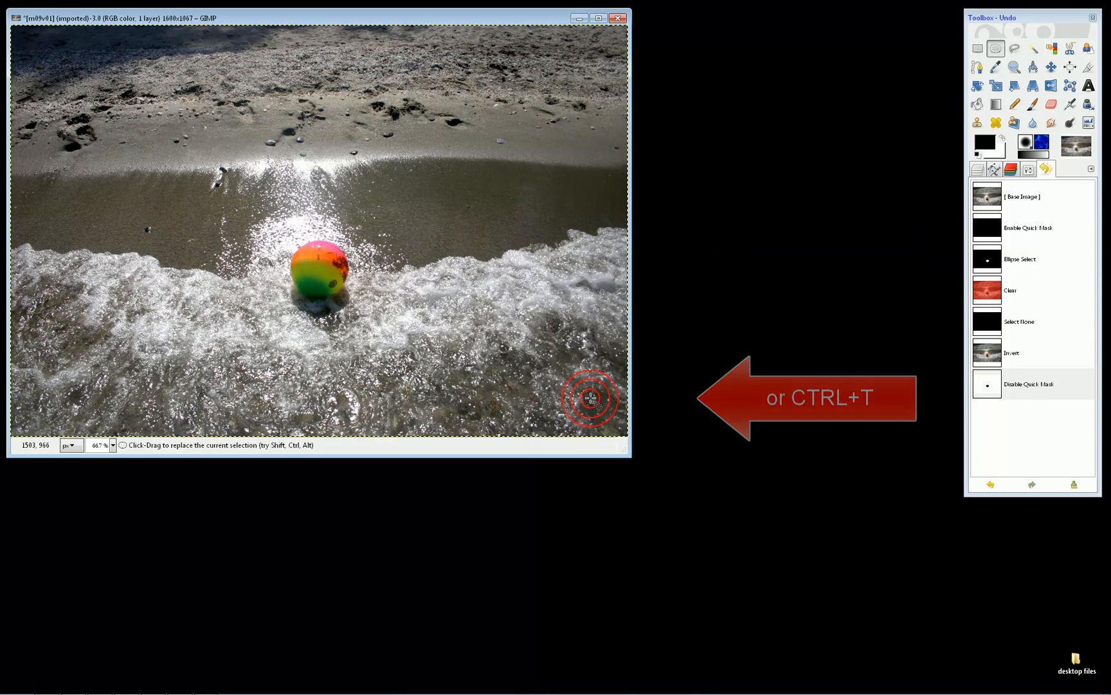
Preview Desaturate by Lightness with the selection outline hidden, cancel it, and return the image to its base state.
right_click(581, 263)
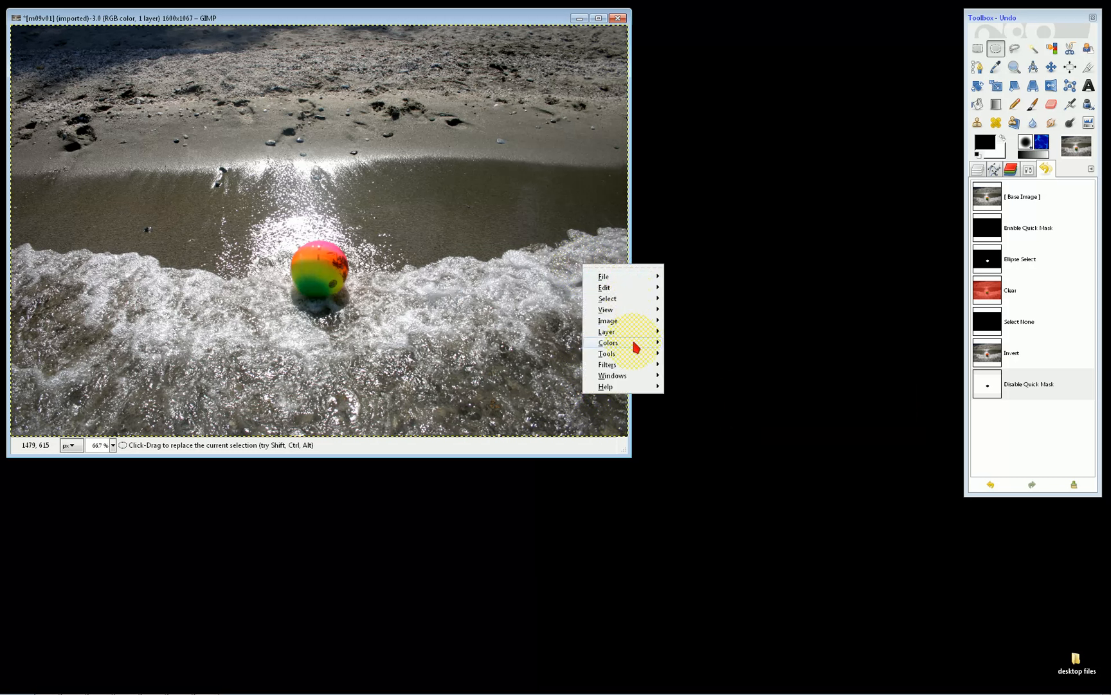
mouse_move(635, 344)
left_click(697, 461)
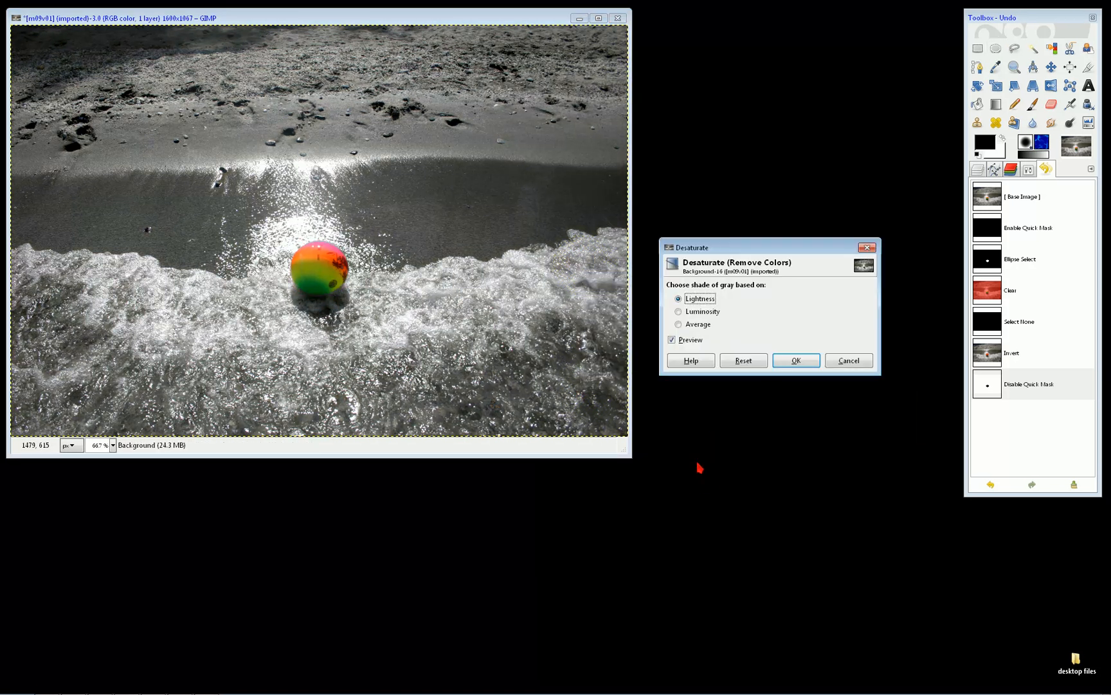
left_click(849, 361)
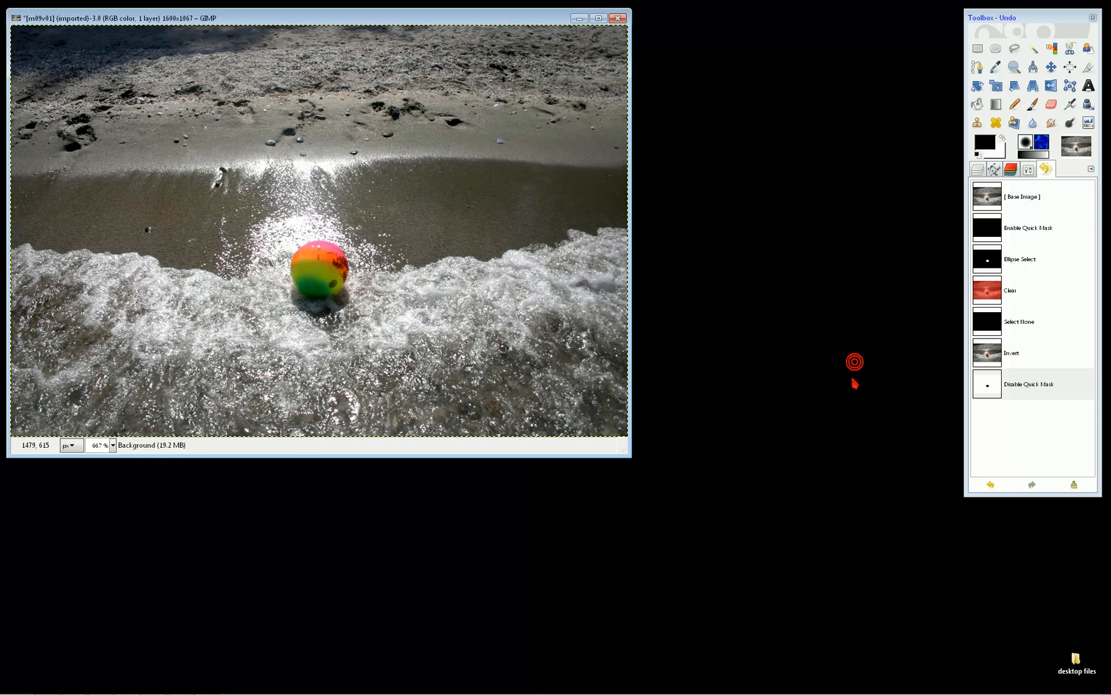
left_click(1038, 197)
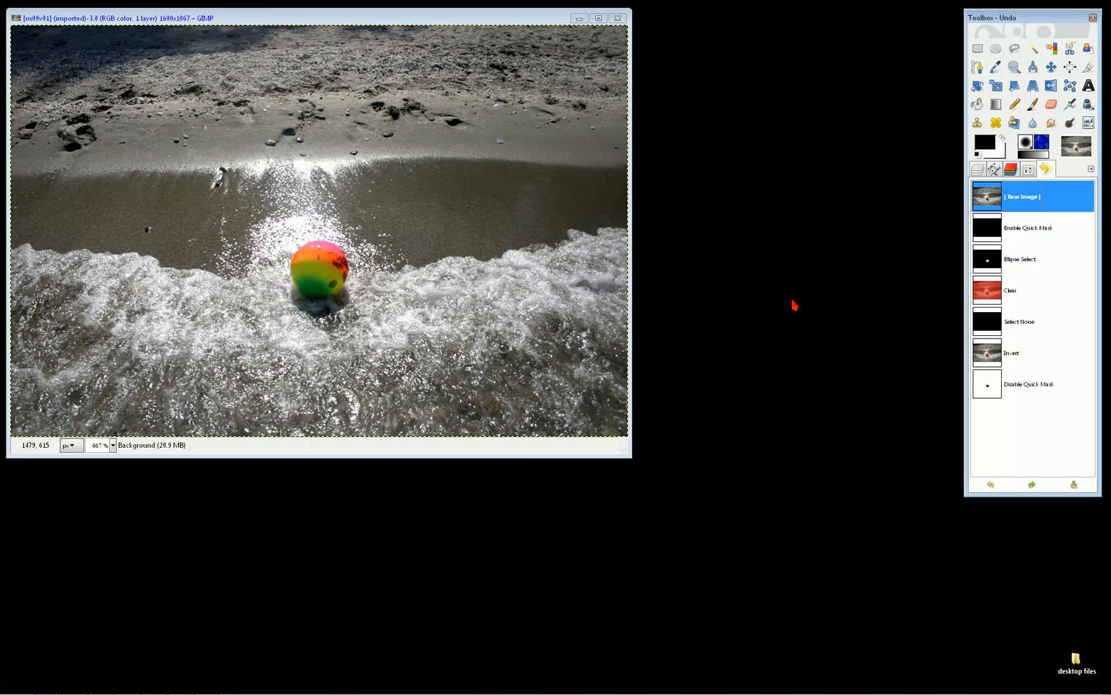
Turn on Quick Mask for the beach photo and swap the colors so white is the foreground.
left_click(452, 273)
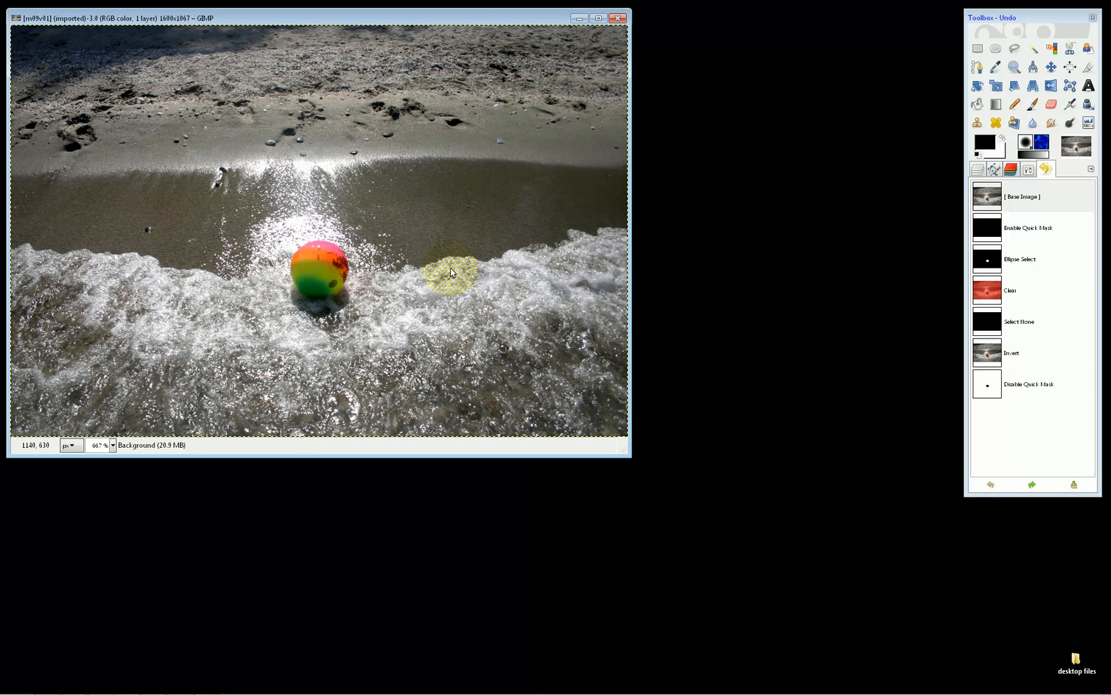
key("shift+q")
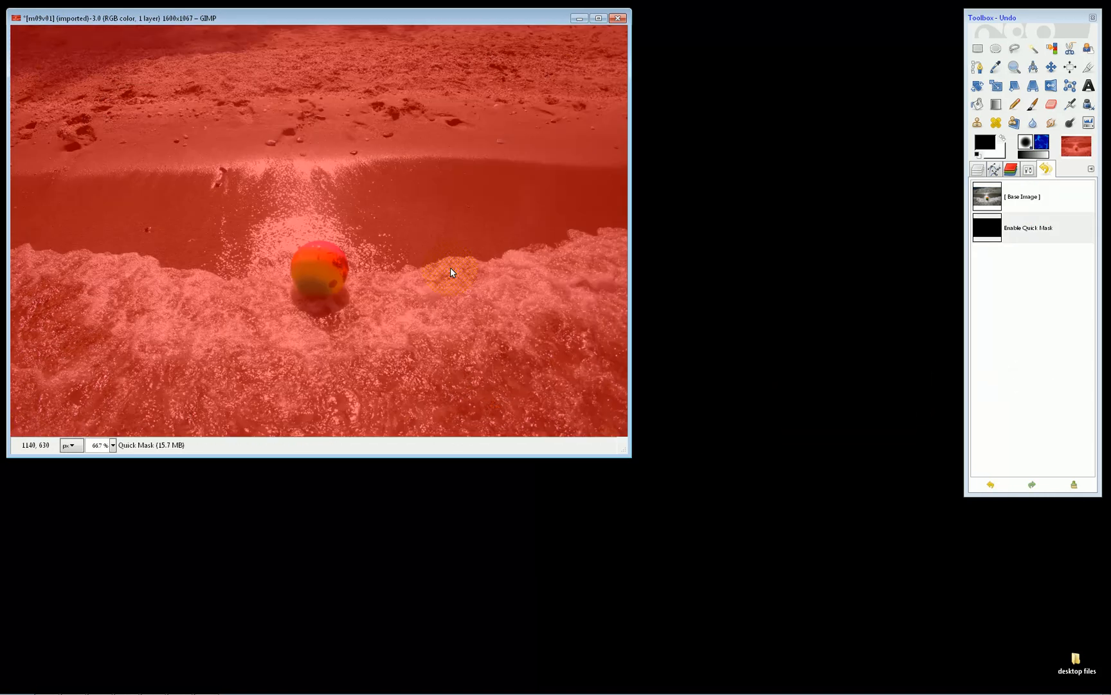
left_click(993, 144)
left_click(1004, 138)
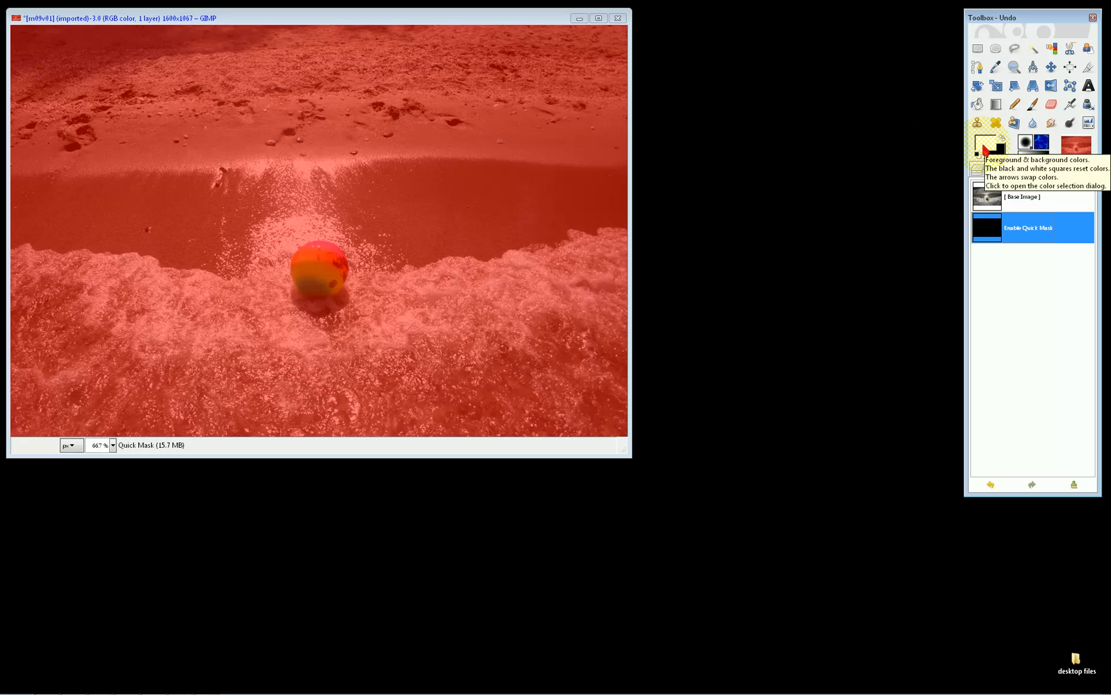
Paint the whole ball white in the Quick Mask using the Paintbrush at size 51.13.
left_click(1033, 105)
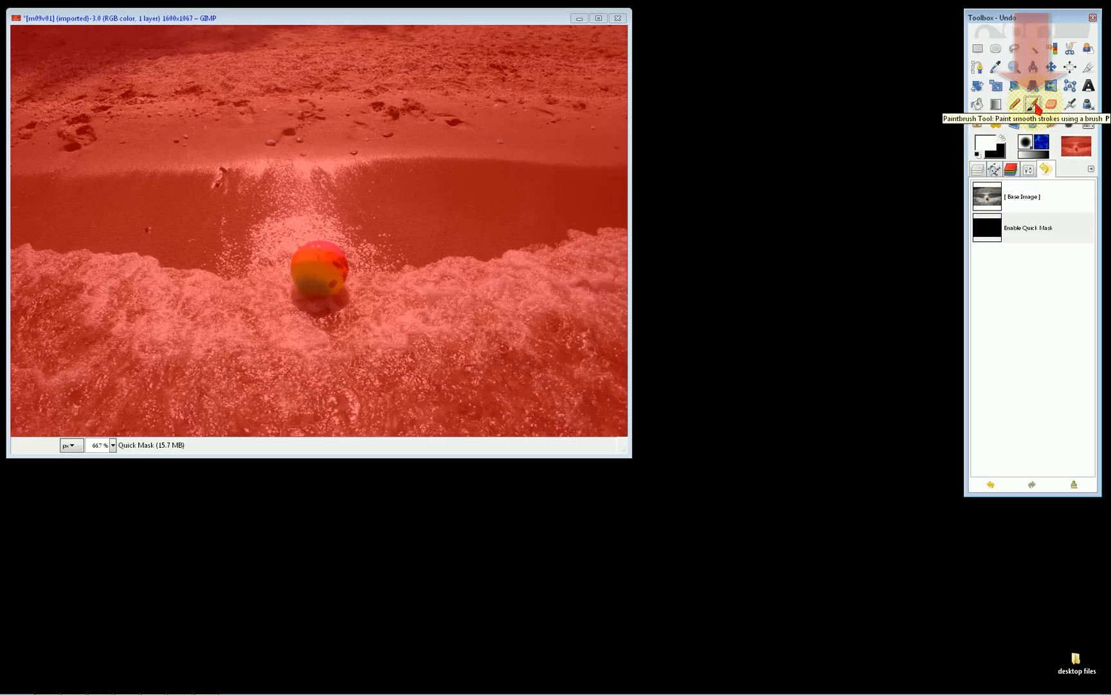
double_click(1032, 103)
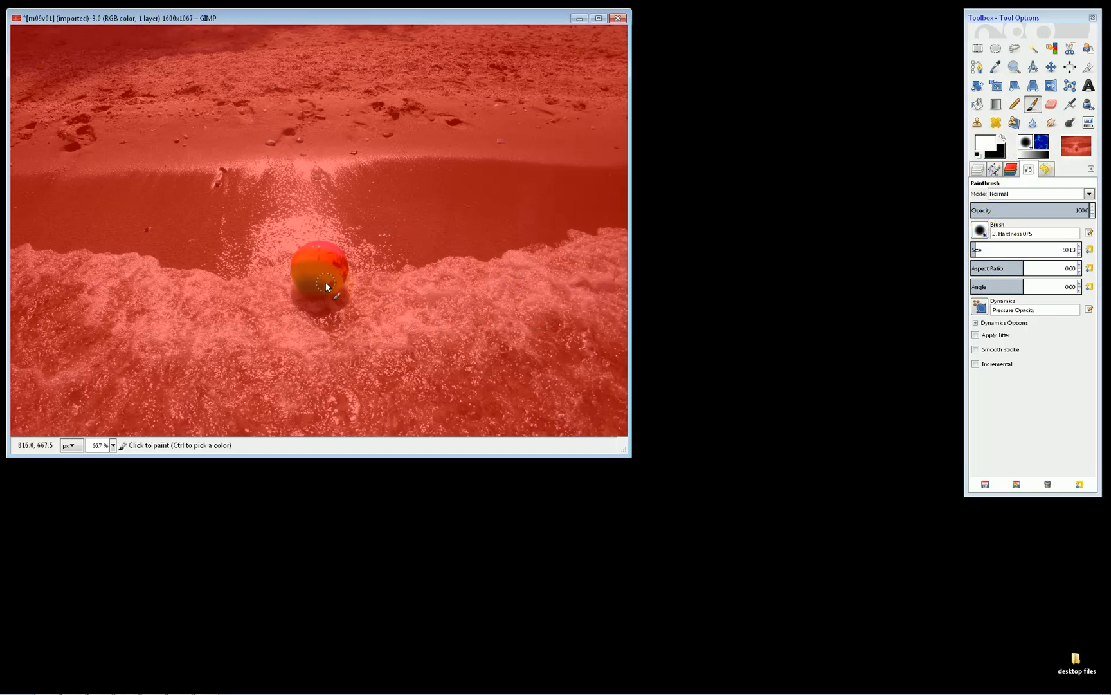
key("bracketright")
key("bracketright")
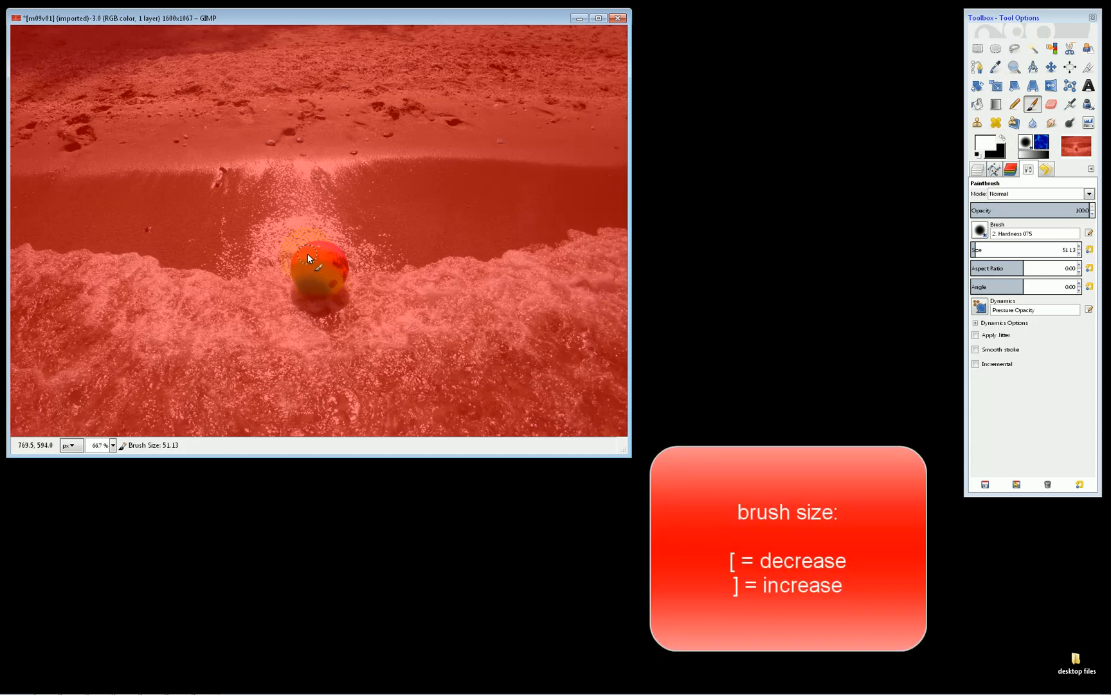
mouse_move(301, 264)
left_mouse_down()
mouse_move(337, 255)
mouse_move(310, 254)
mouse_move(300, 270)
mouse_move(308, 290)
mouse_move(319, 283)
mouse_move(313, 268)
mouse_move(326, 260)
mouse_move(334, 273)
mouse_move(320, 280)
mouse_move(326, 267)
mouse_move(303, 256)
mouse_move(323, 290)
left_mouse_up()
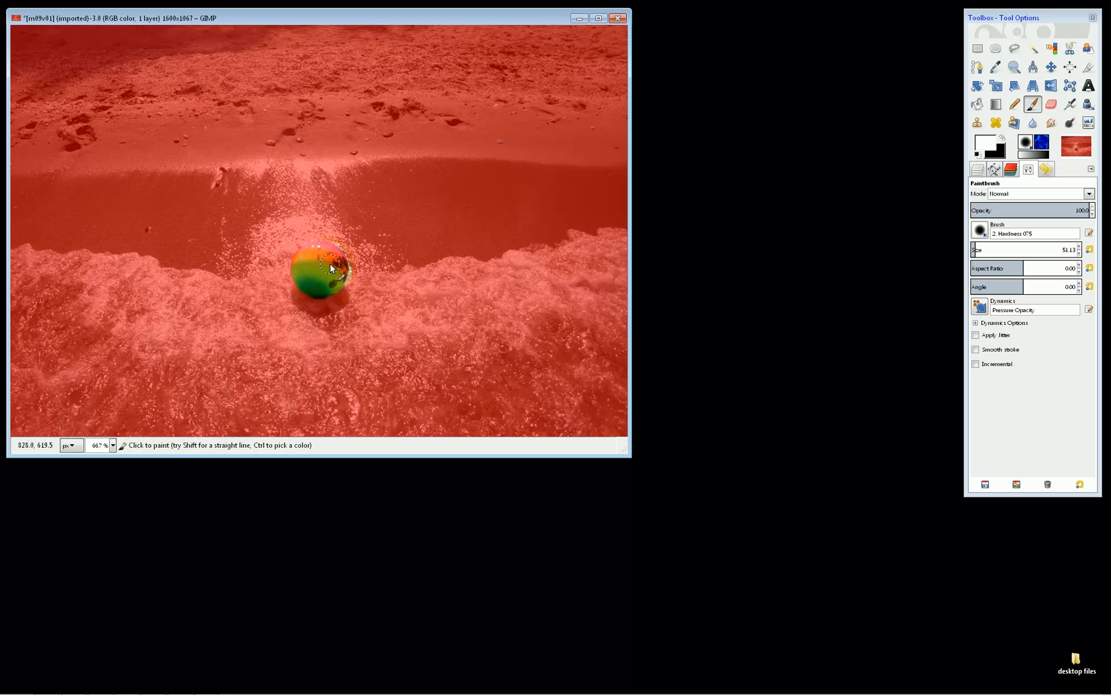
Invert the painted Quick Mask and turn Quick Mask off to select everything except the ball.
right_click(447, 221)
mouse_move(495, 302)
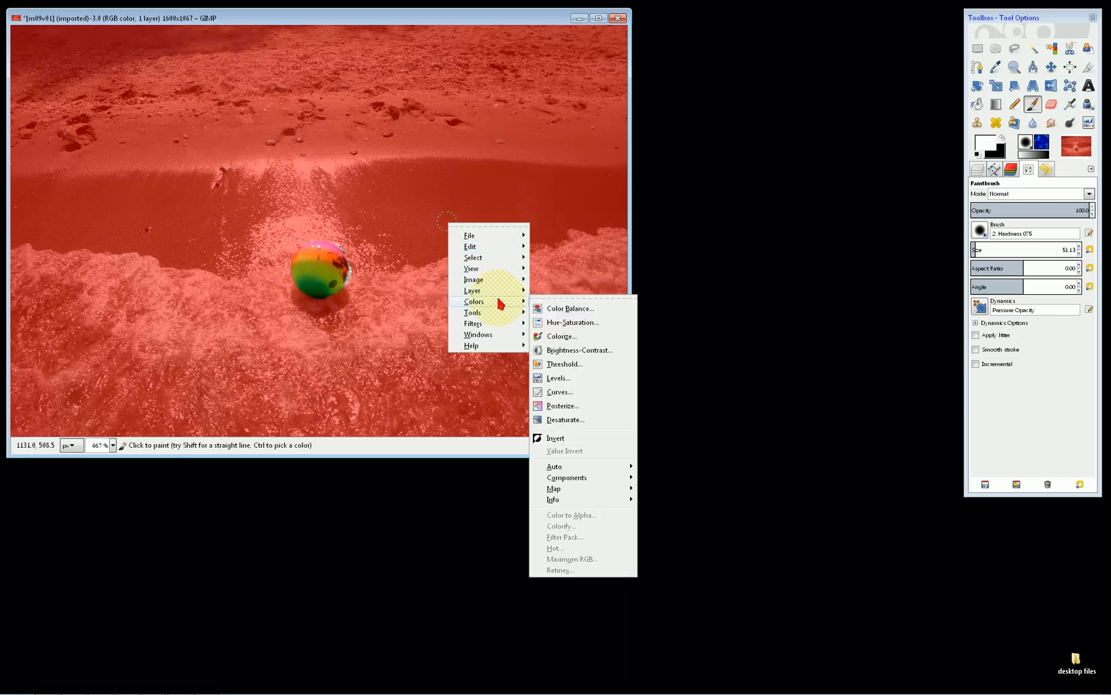
left_click(556, 438)
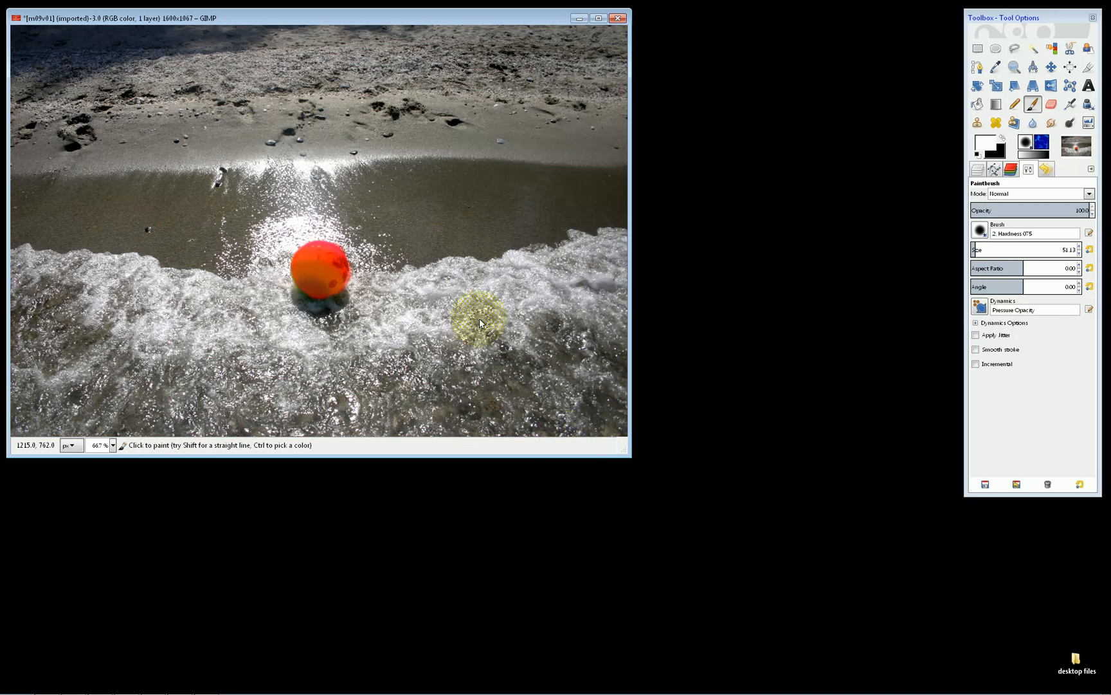
key("shift")
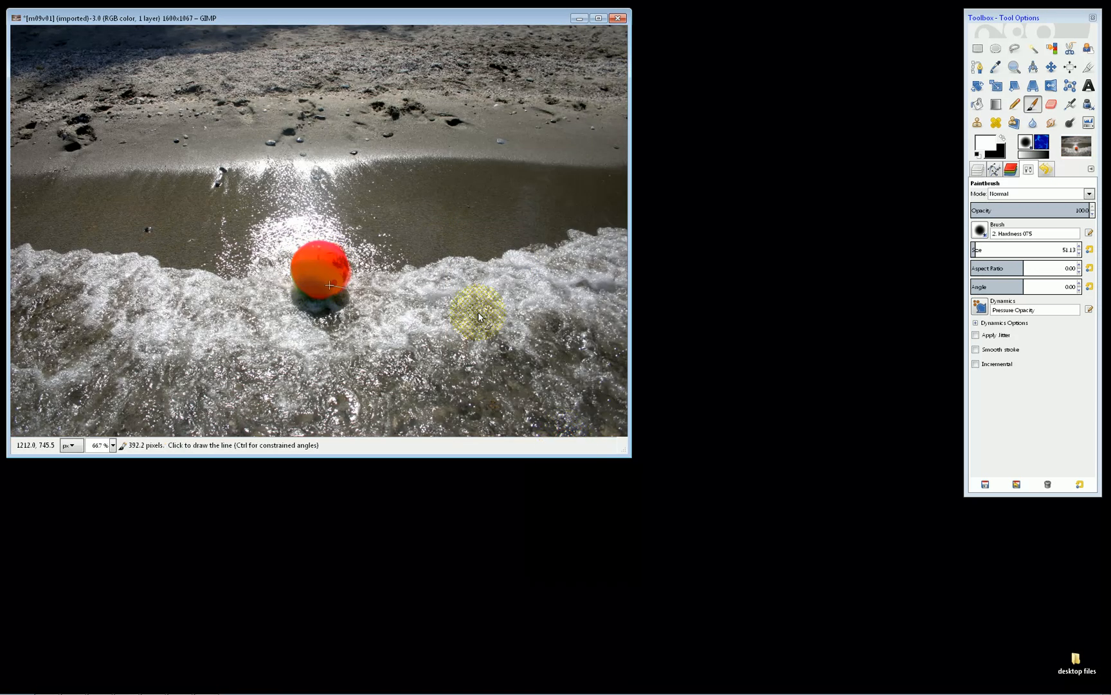
key("shift+q")
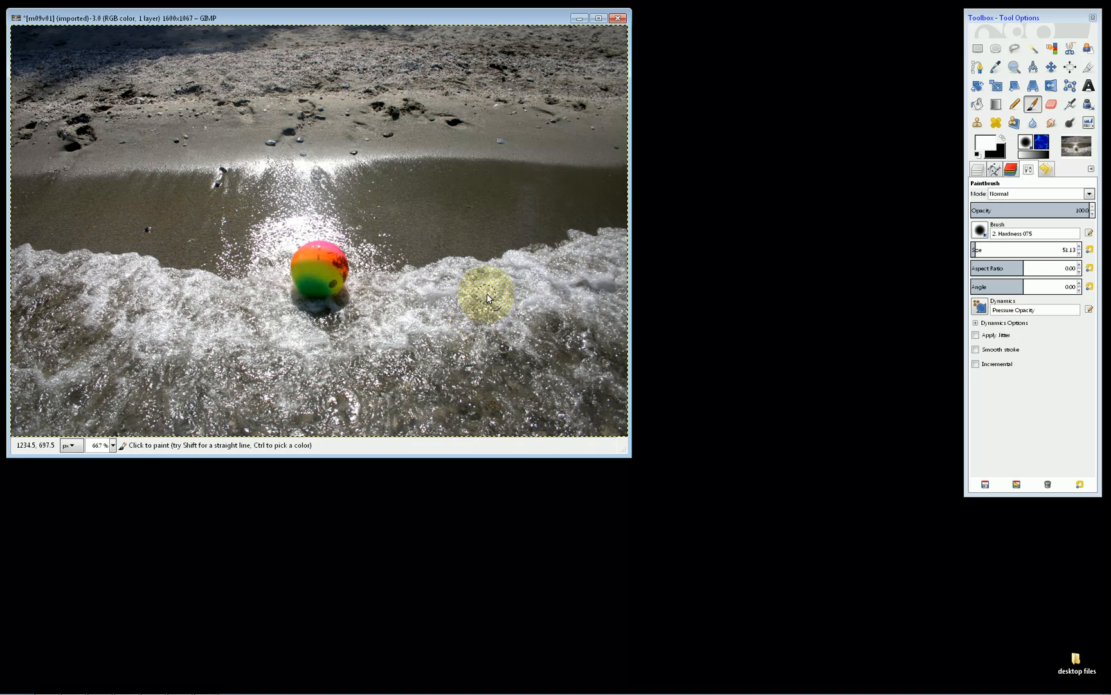
Preview Desaturate by Lightness on the area around the ball, cancel it, and return the image to its base state.
right_click(502, 241)
mouse_move(537, 323)
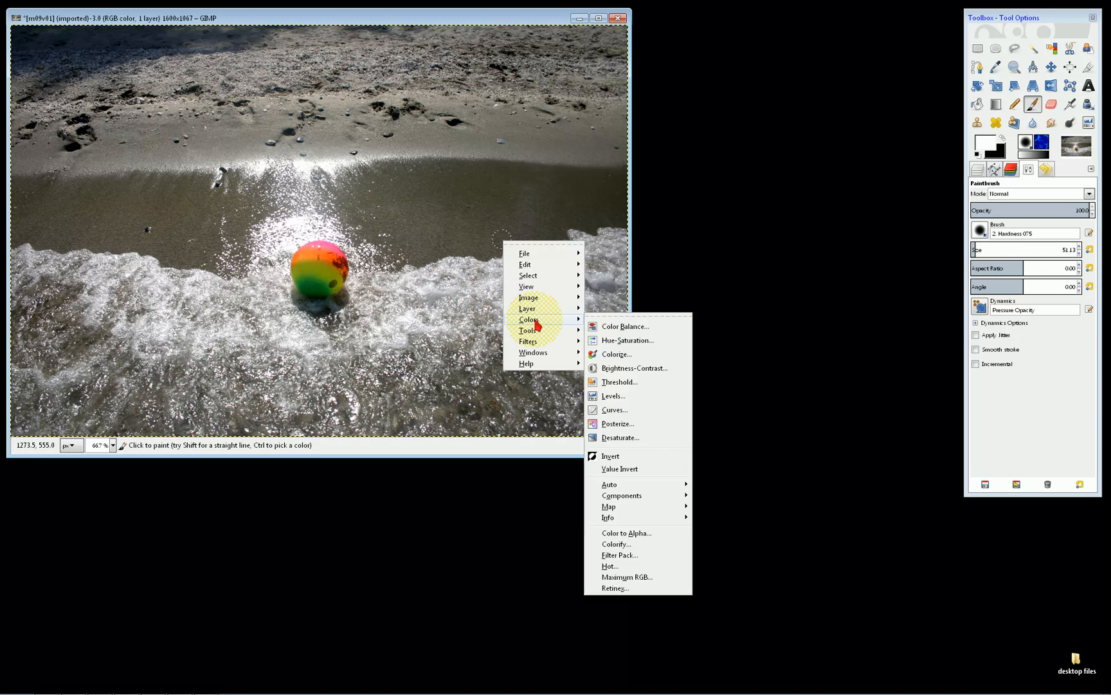
left_click(619, 438)
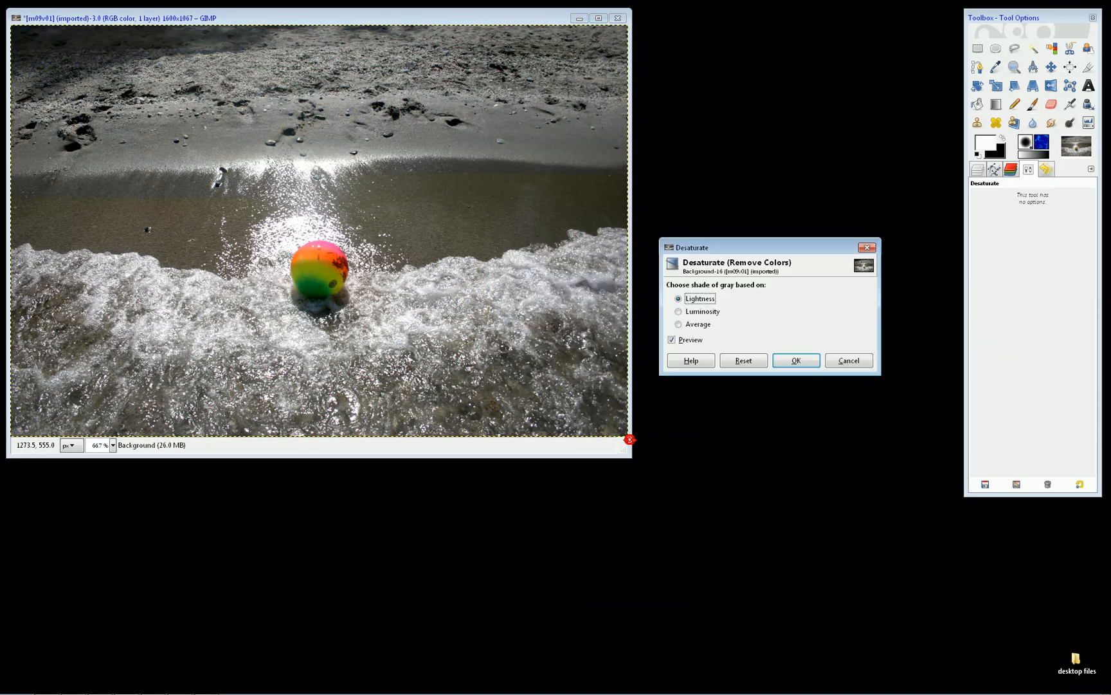
left_click(847, 361)
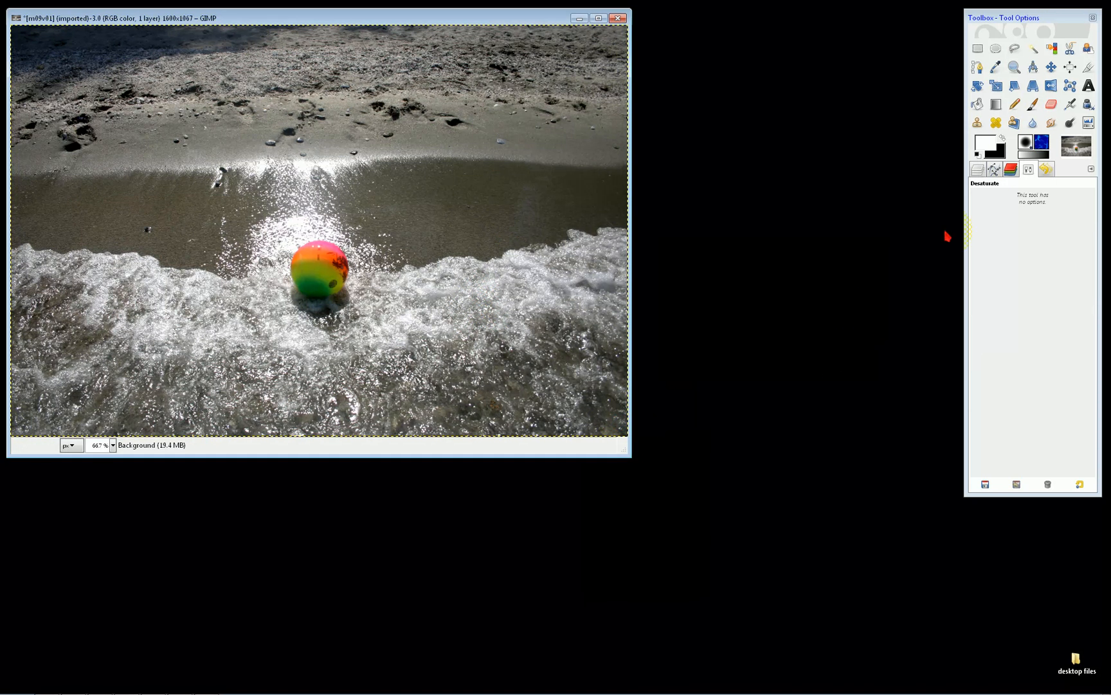
left_click(1042, 170)
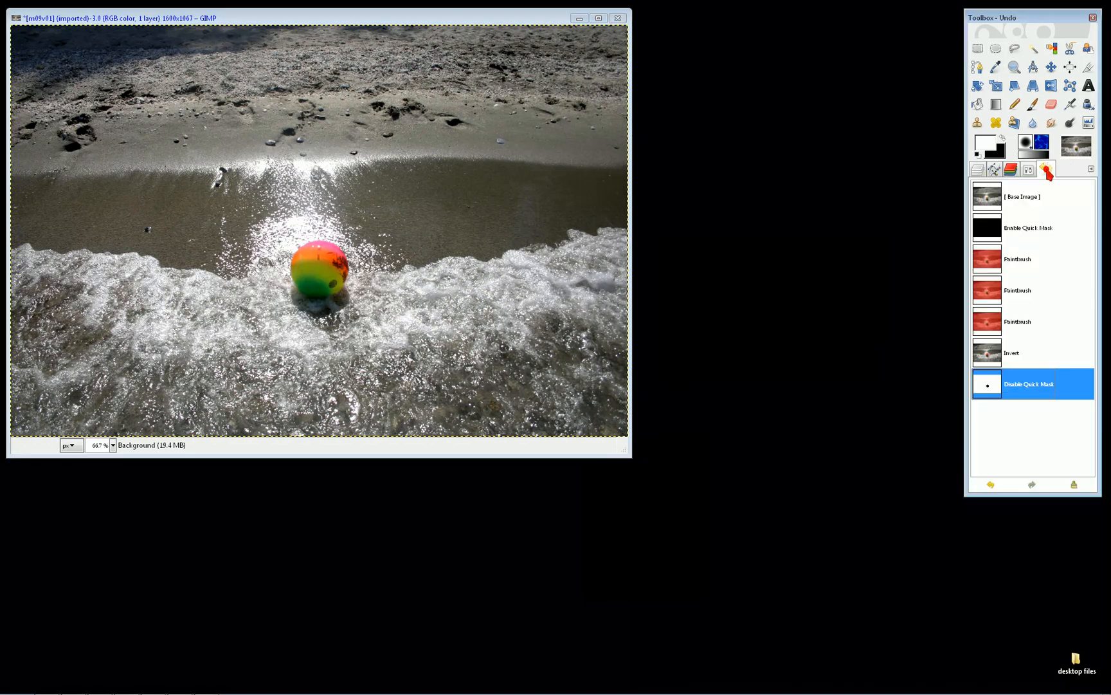
left_click(1025, 196)
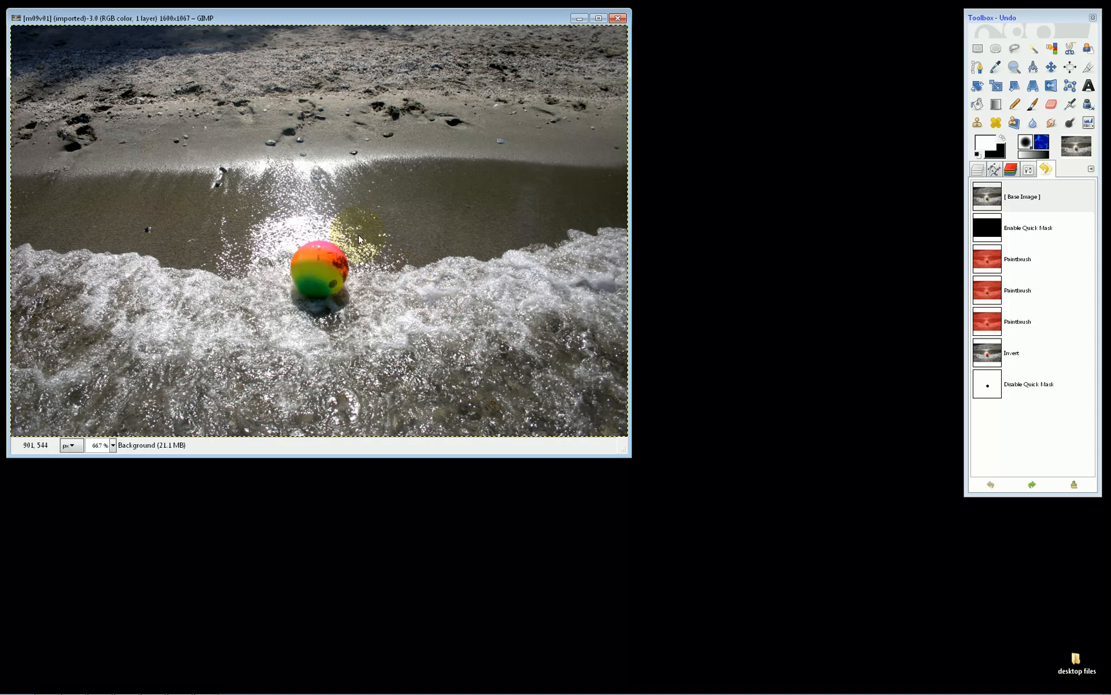
Decompose the photo into HSV layers as a new image and move its window clear of the original.
right_click(399, 227)
mouse_move(462, 306)
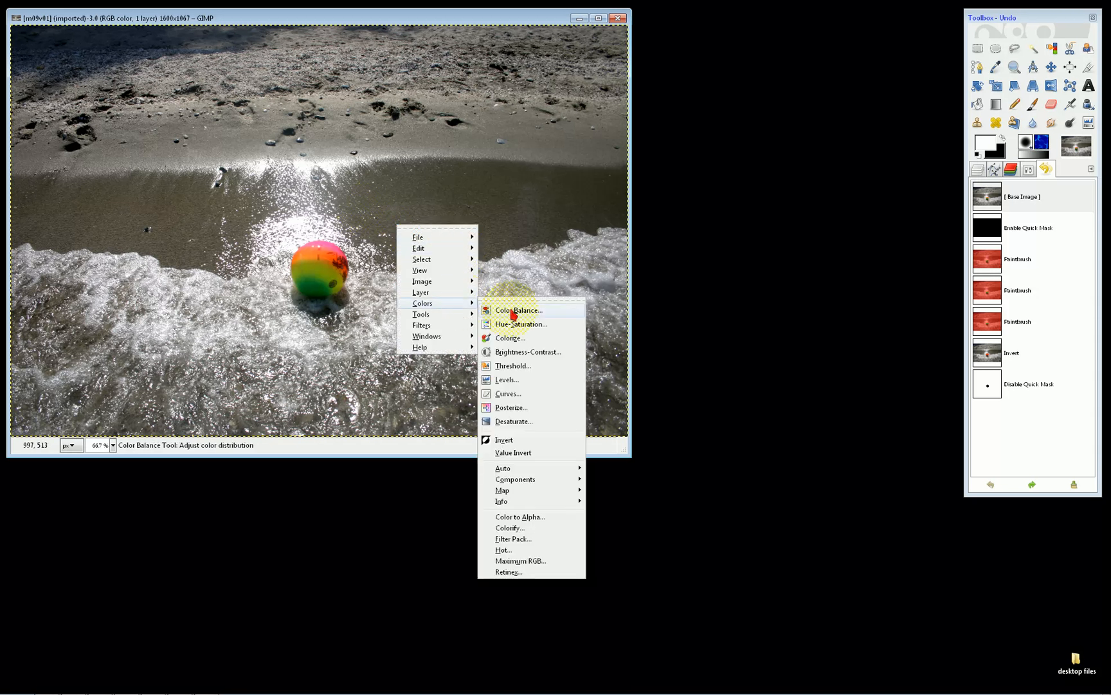
mouse_move(568, 479)
left_click(625, 507)
left_click(557, 334)
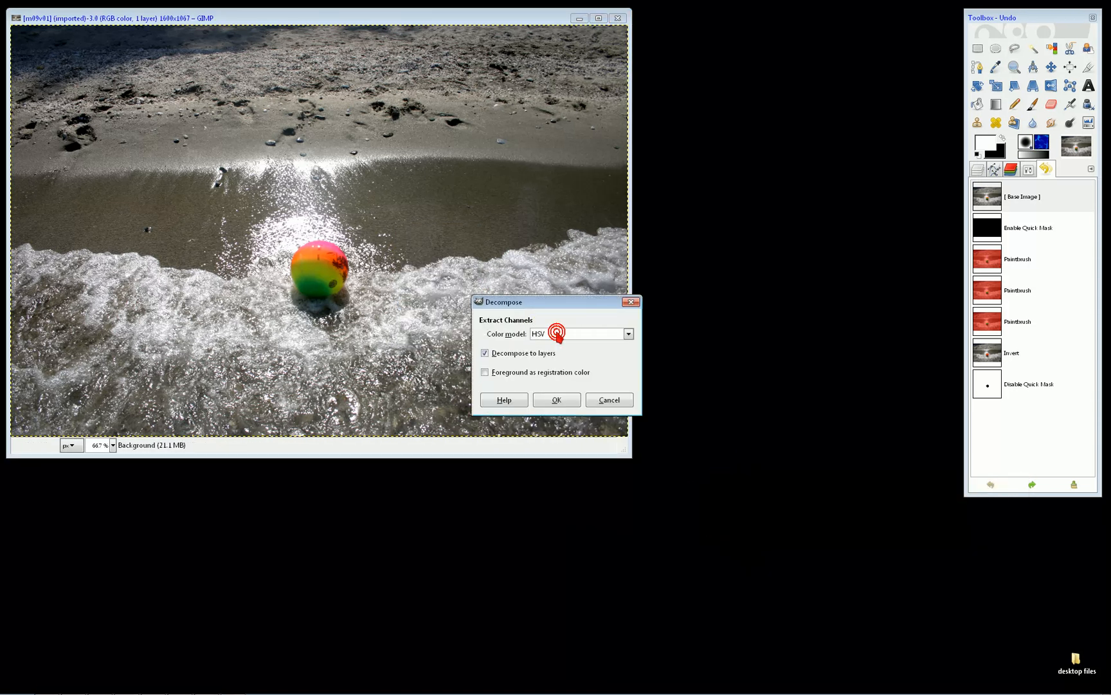
left_click(555, 400)
left_click_drag(369, 33, 589, 170)
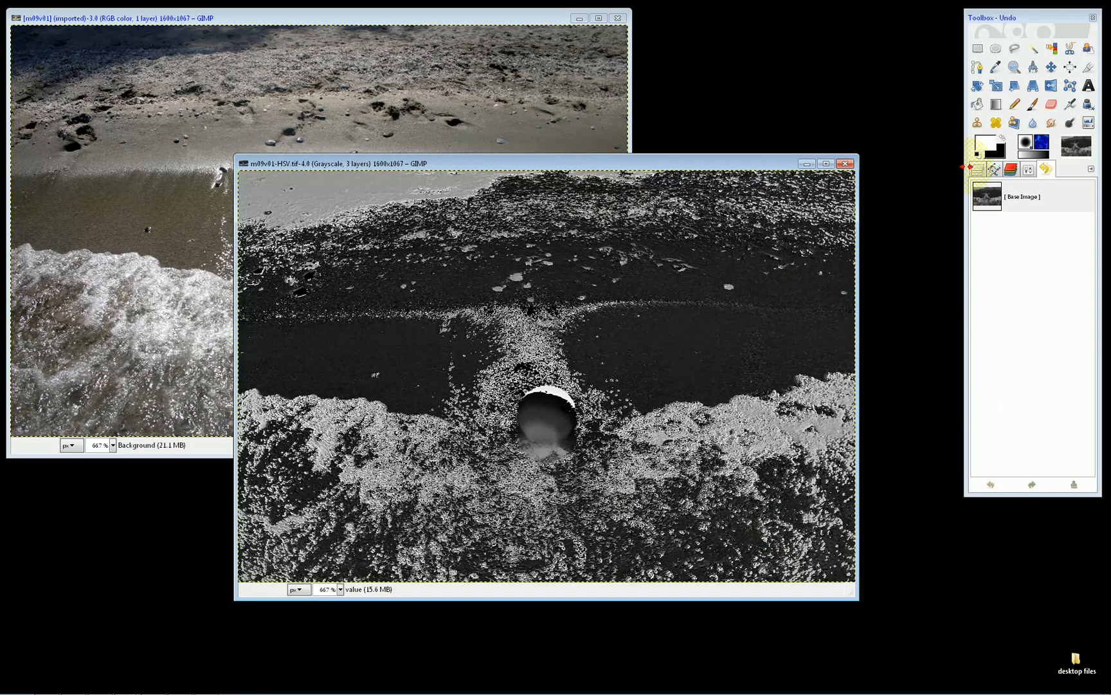
View the hue, saturation and value layers one at a time, then leave only saturation visible and make it active.
left_click(977, 169)
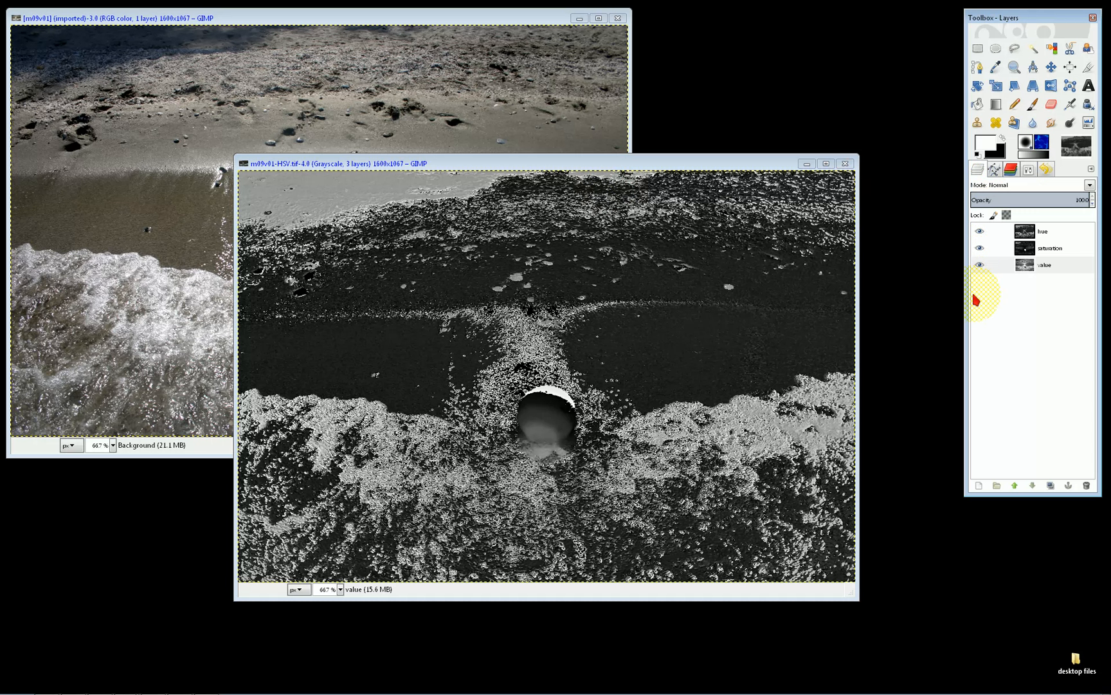
left_click(982, 232, "shift")
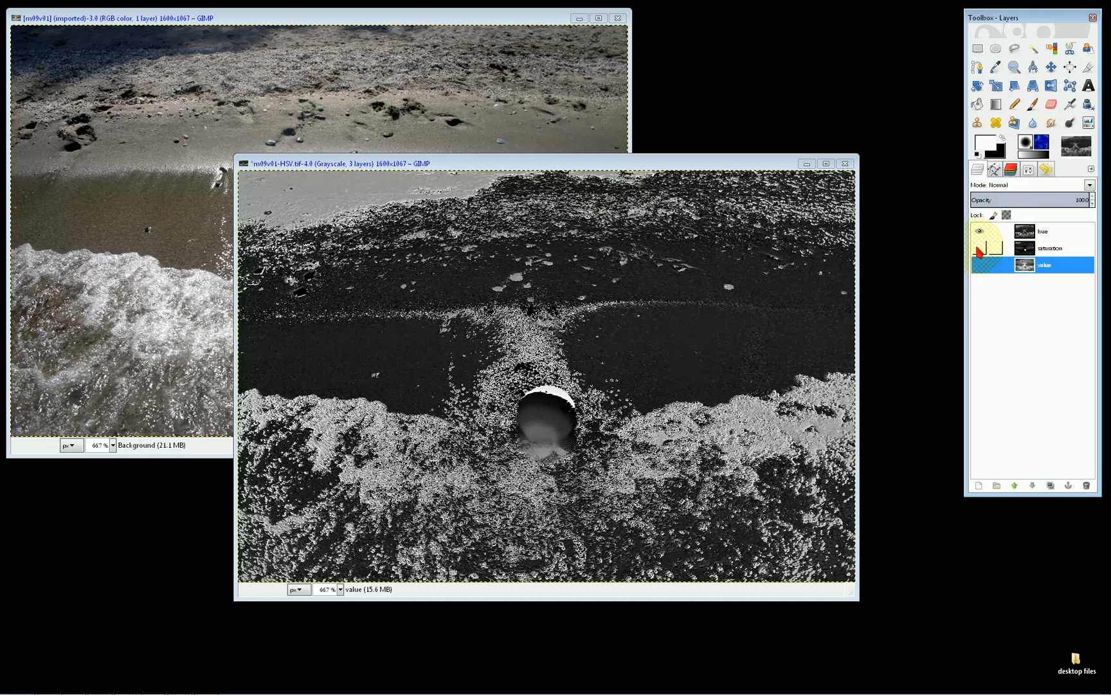
left_click(978, 248, "shift")
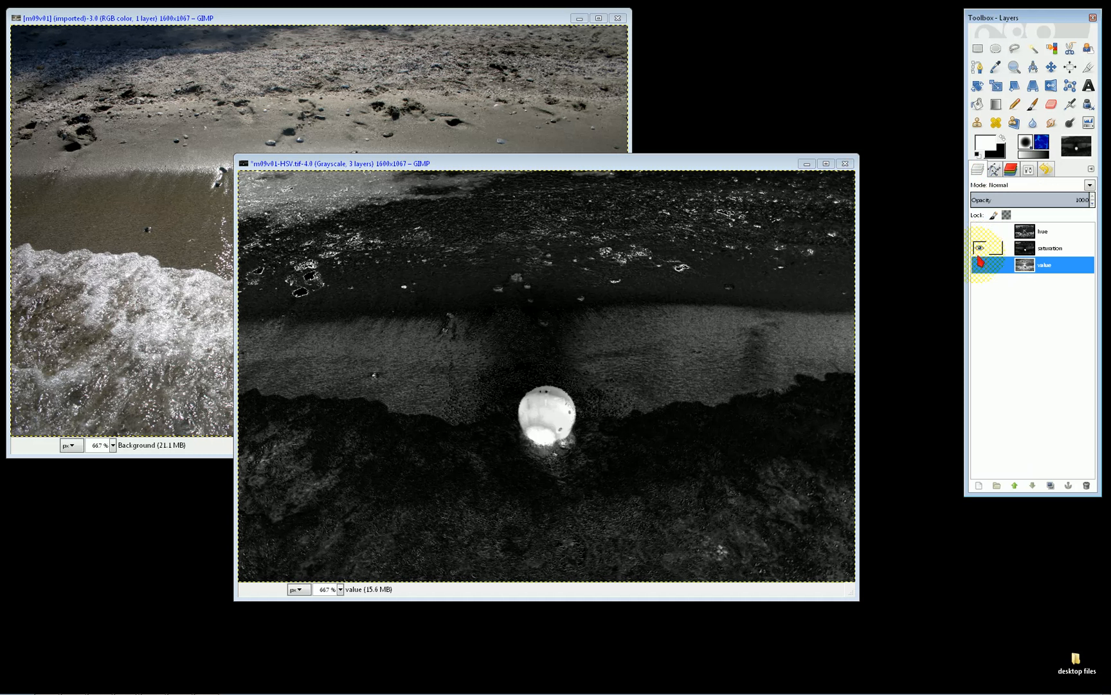
left_click(980, 265, "shift")
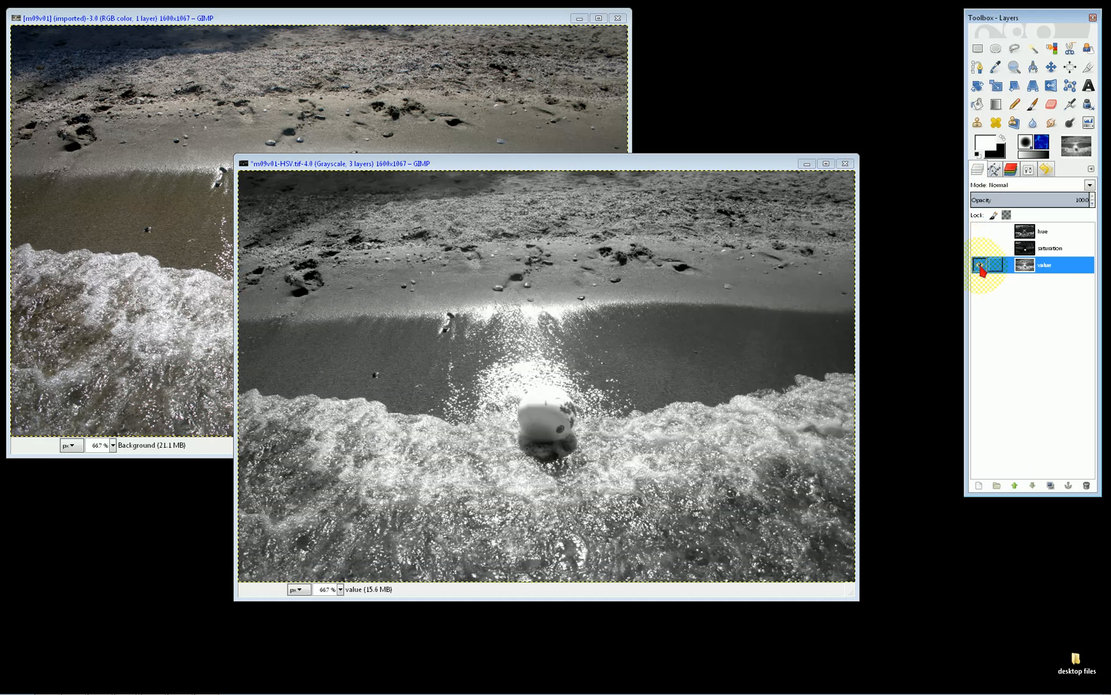
left_click(980, 248, "shift")
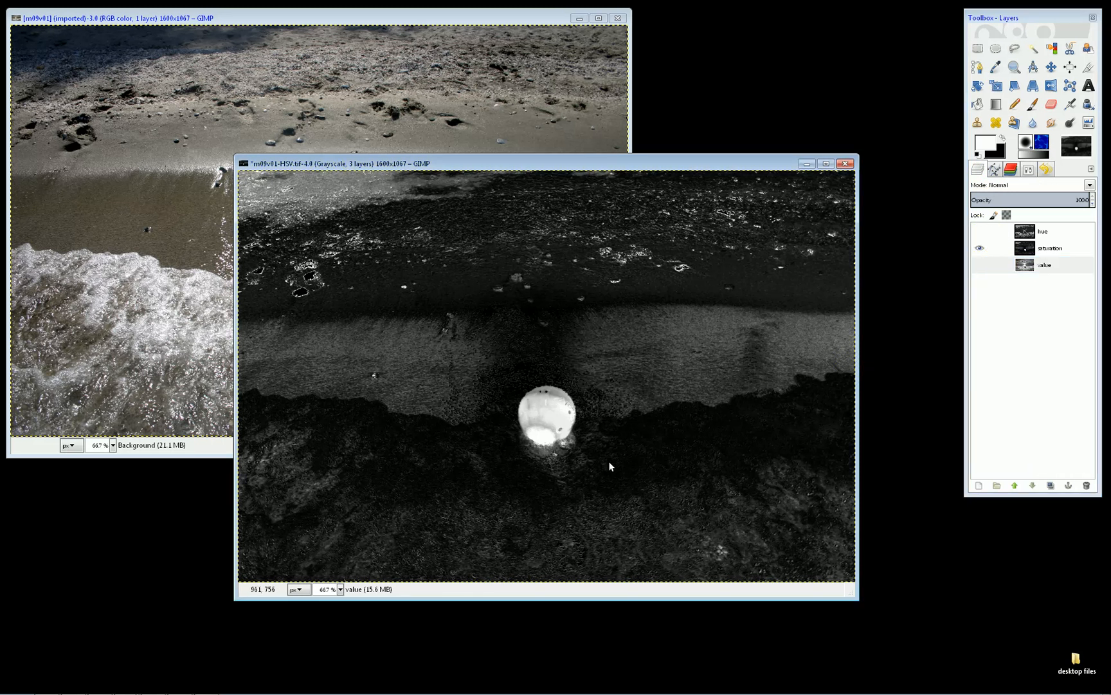
left_click(547, 404)
left_click(1050, 249)
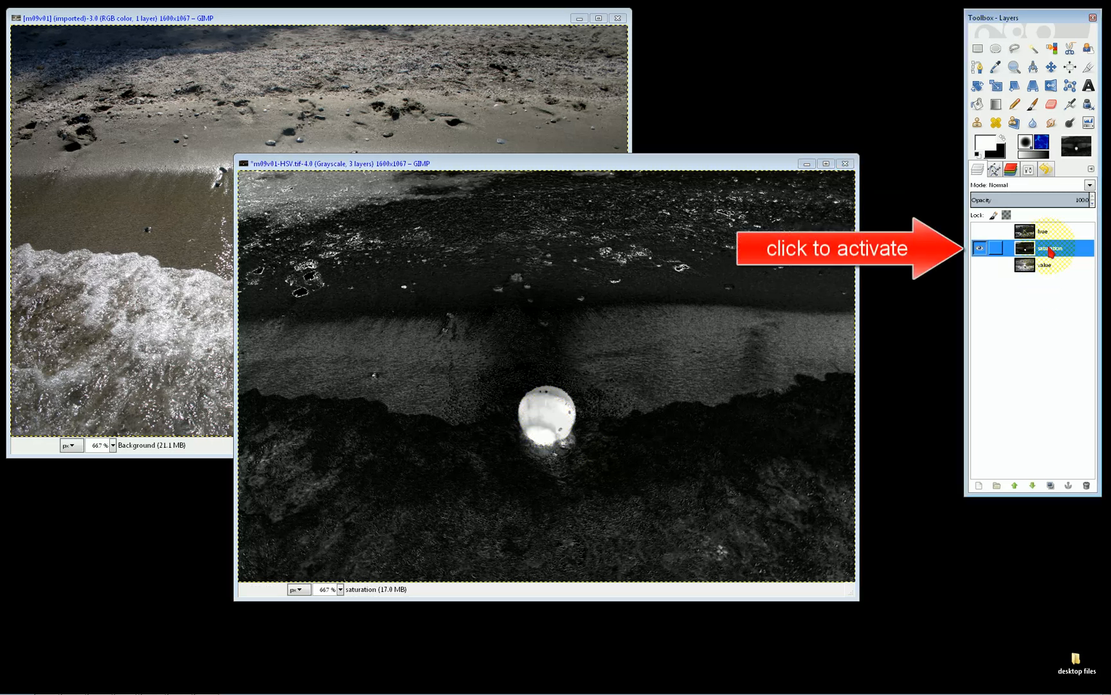
Apply Threshold to the saturation layer with the lower limit reduced slightly to separate the white ball from the dark background.
right_click(626, 353)
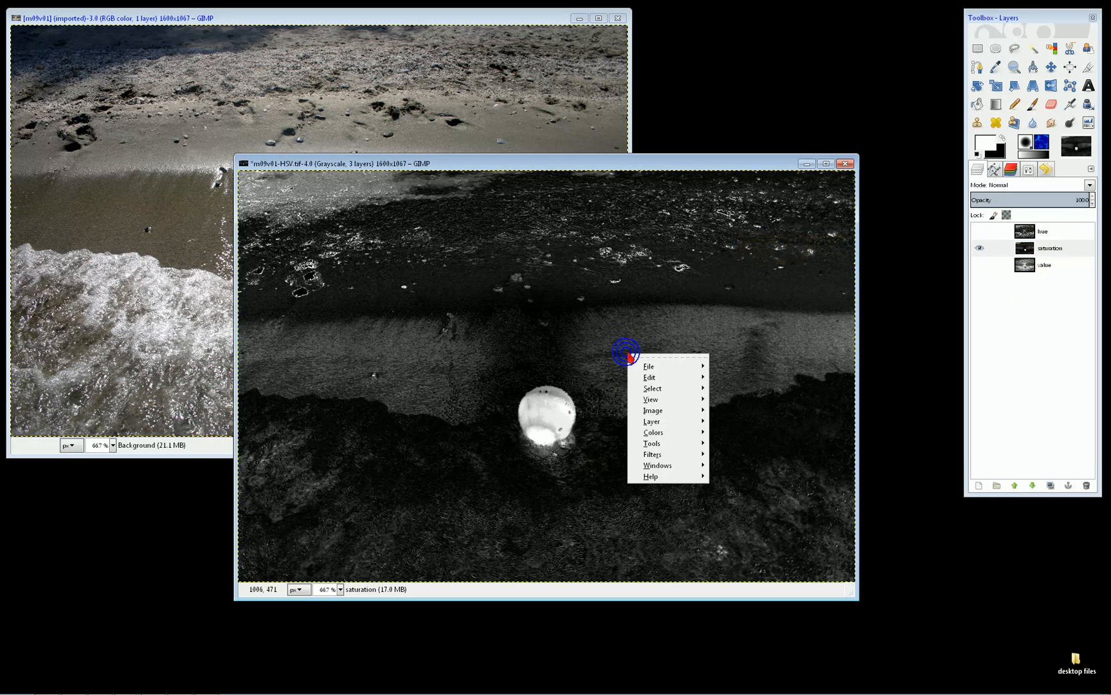
mouse_move(665, 433)
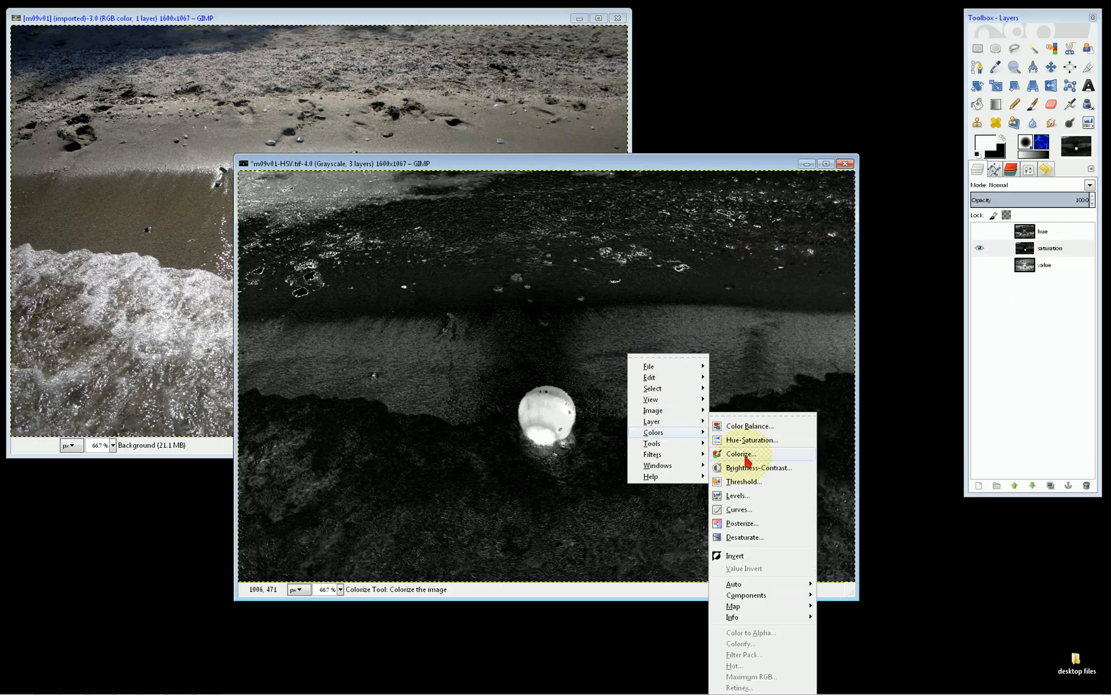
left_click(746, 481)
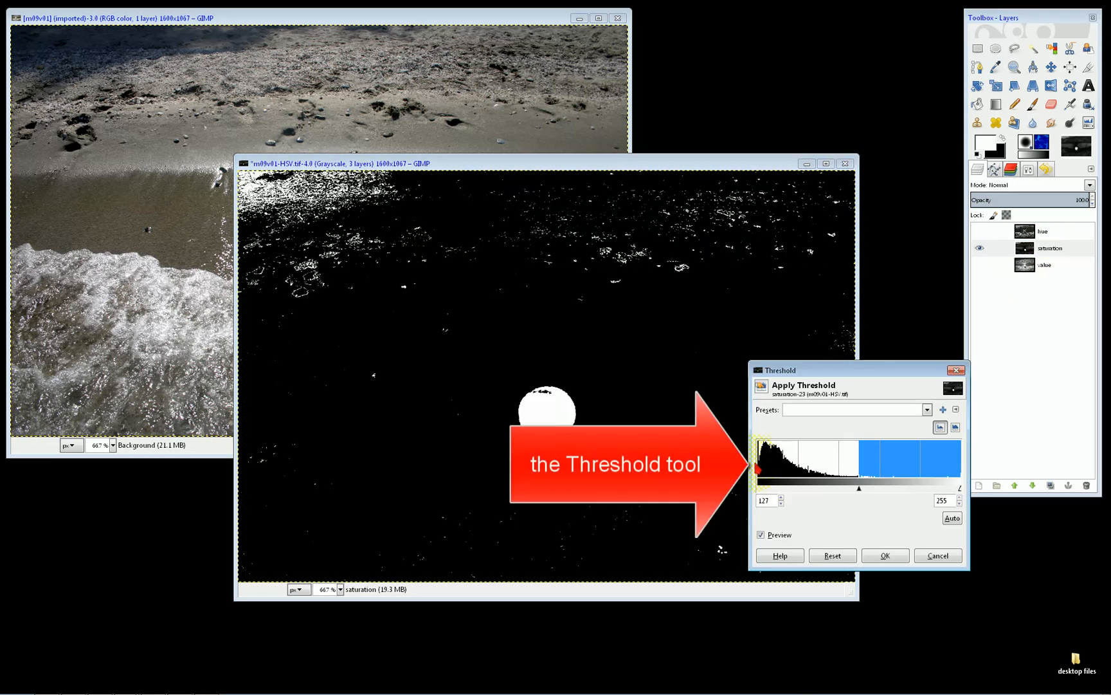
mouse_move(859, 488)
left_mouse_down()
mouse_move(869, 492)
mouse_move(856, 490)
left_mouse_up()
left_click(869, 554)
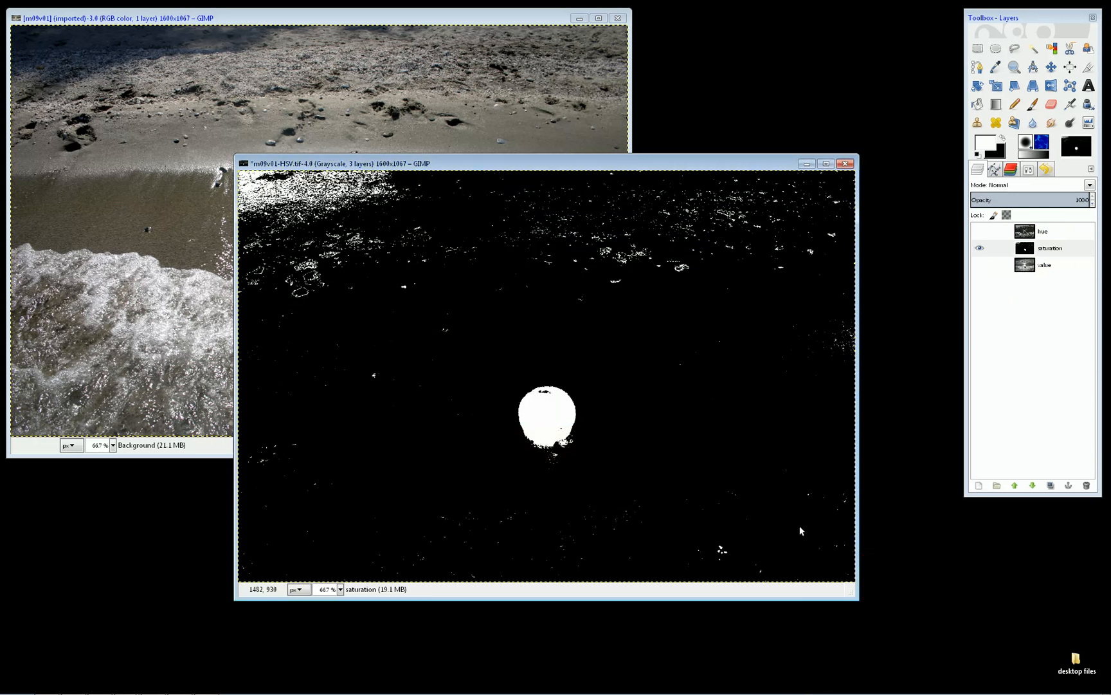
Fill the black specks inside the ball with white using the Pencil at a size of about 61.
left_click(1015, 105)
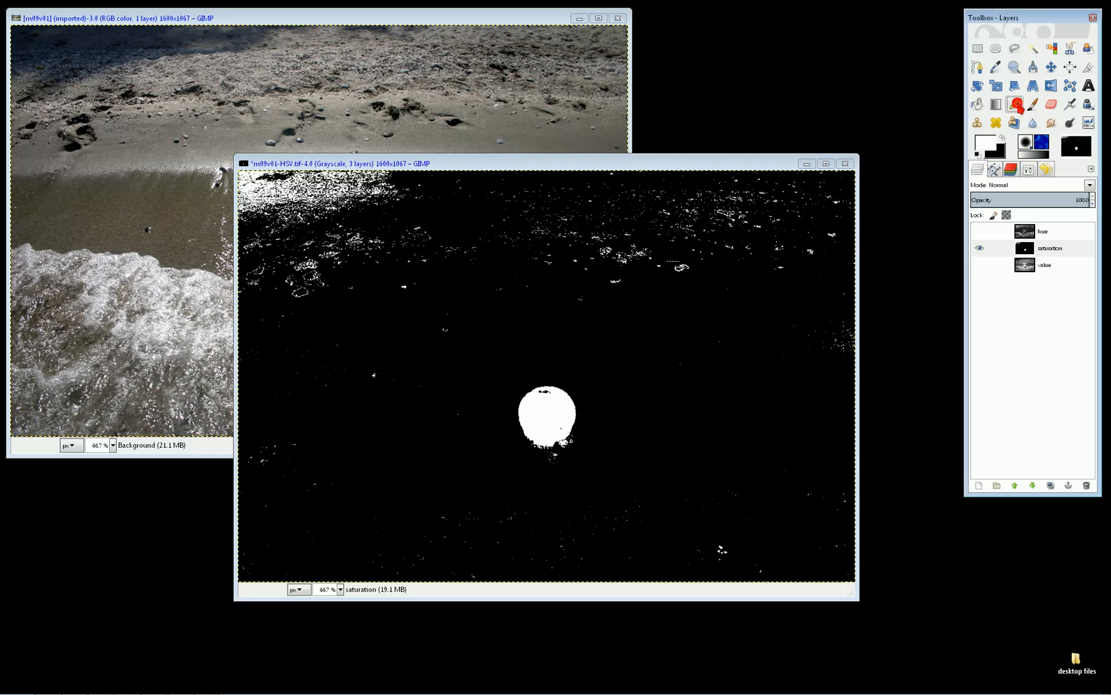
double_click(1016, 105)
left_click(1006, 250)
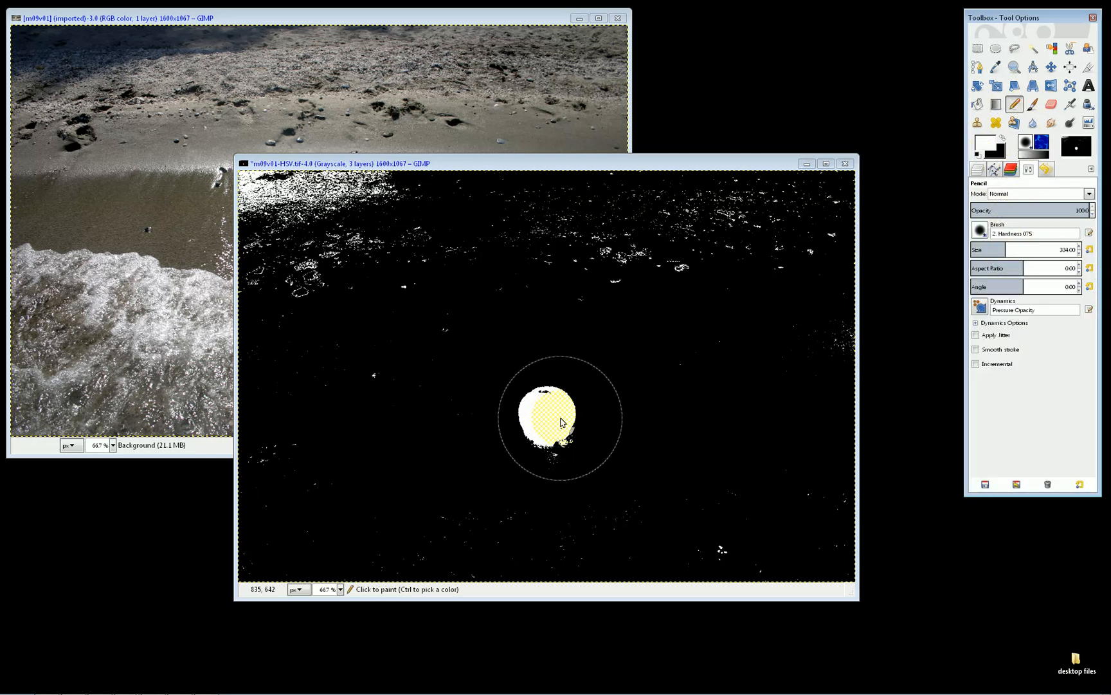
left_click(972, 251)
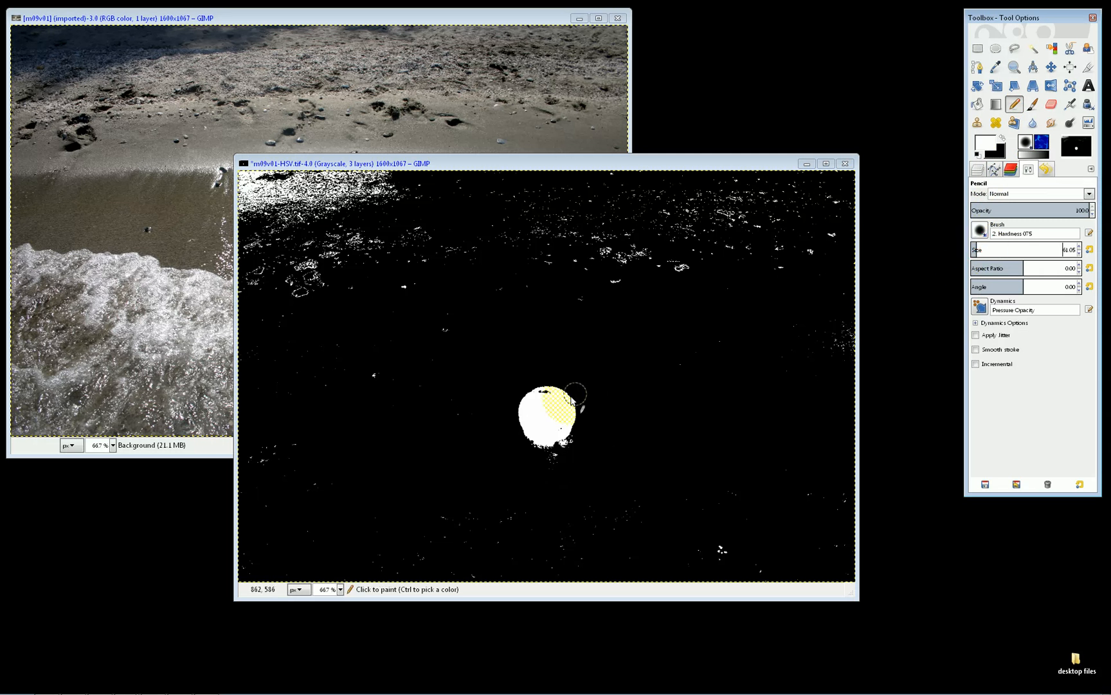
left_click(544, 400)
left_click(556, 426)
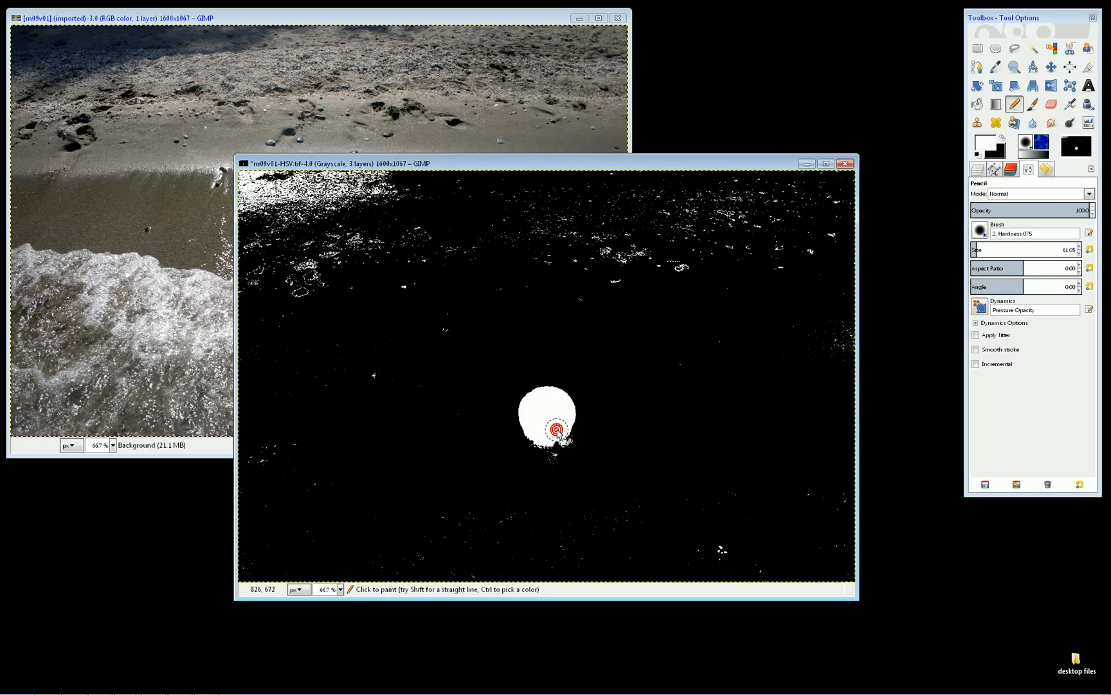
Paint out the white specks around the ball in black using the Pencil at a size of about 355.
left_click(1003, 139)
left_click(1007, 250)
mouse_move(466, 316)
left_mouse_down()
mouse_move(394, 315)
mouse_move(285, 263)
mouse_move(252, 230)
mouse_move(335, 188)
mouse_move(617, 193)
mouse_move(583, 227)
mouse_move(521, 253)
mouse_move(762, 219)
mouse_move(834, 194)
mouse_move(853, 290)
mouse_move(798, 344)
mouse_move(698, 377)
mouse_move(665, 509)
mouse_move(702, 547)
mouse_move(822, 513)
mouse_move(802, 529)
mouse_move(593, 546)
mouse_move(616, 504)
mouse_move(640, 399)
left_mouse_up()
Invert the colors of the cleaned-up saturation layer to make the ball black on a white background.
right_click(650, 346)
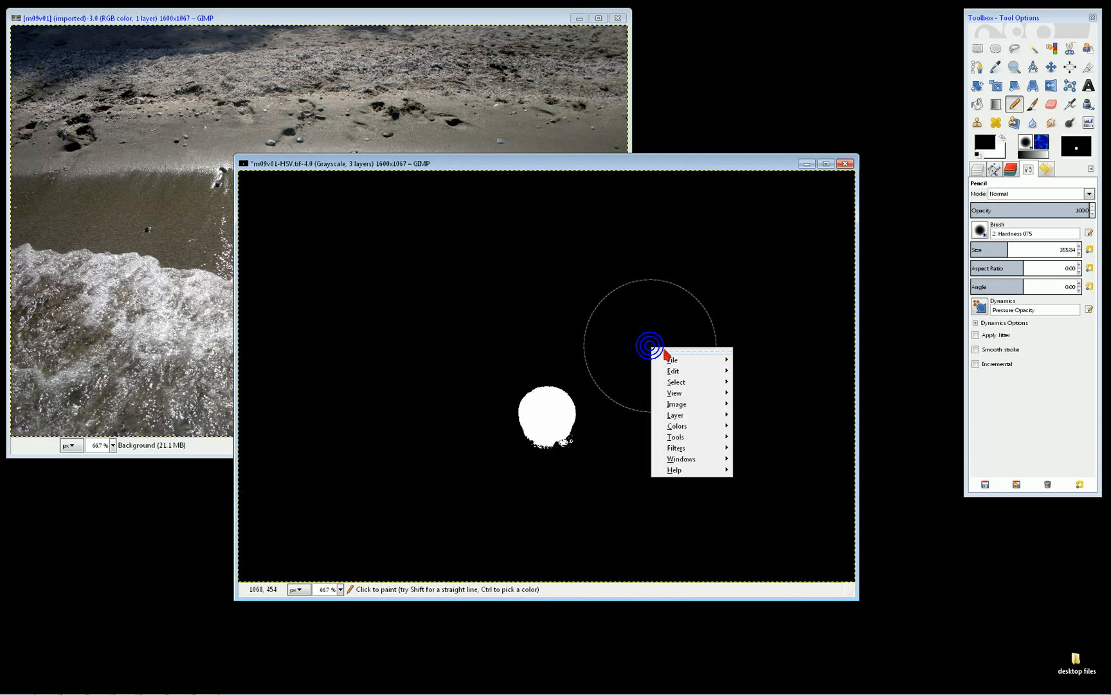
mouse_move(696, 425)
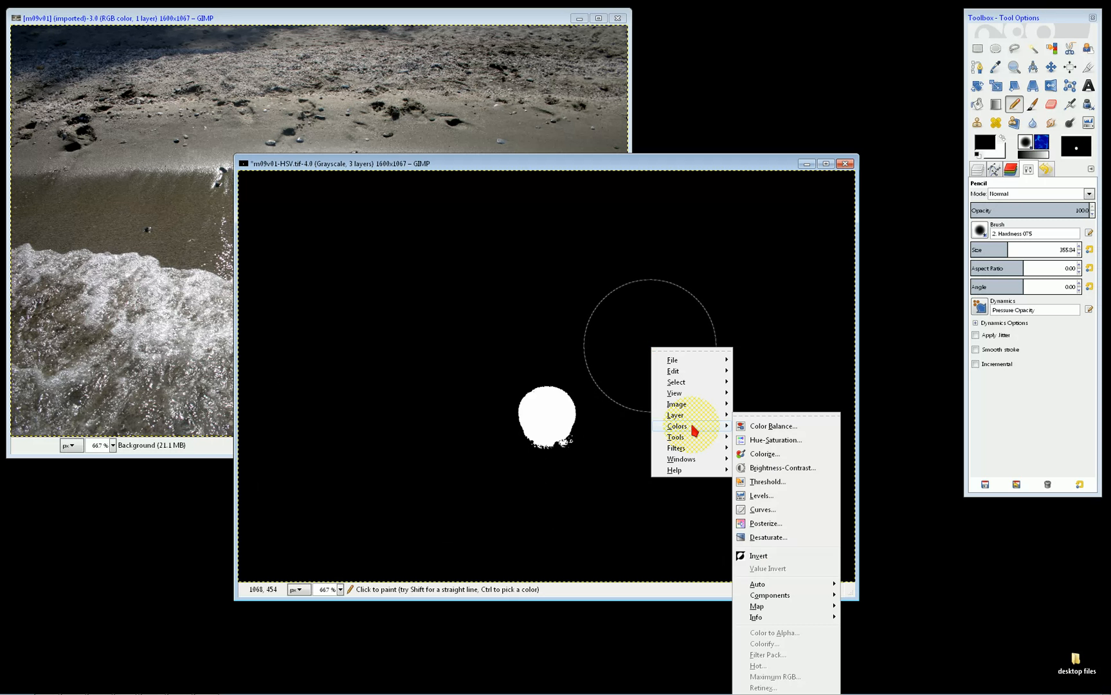
left_click(759, 557)
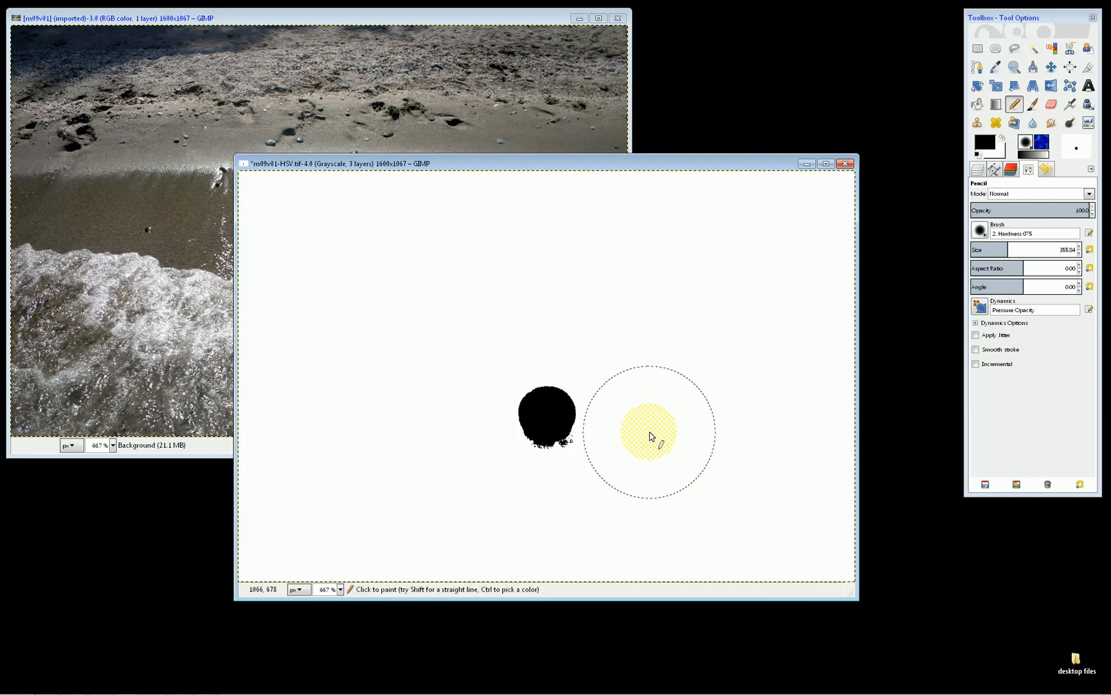
Copy the inverted layer into the beach photo's Quick Mask and turn Quick Mask off to select the ball's surroundings.
key("ctrl+c")
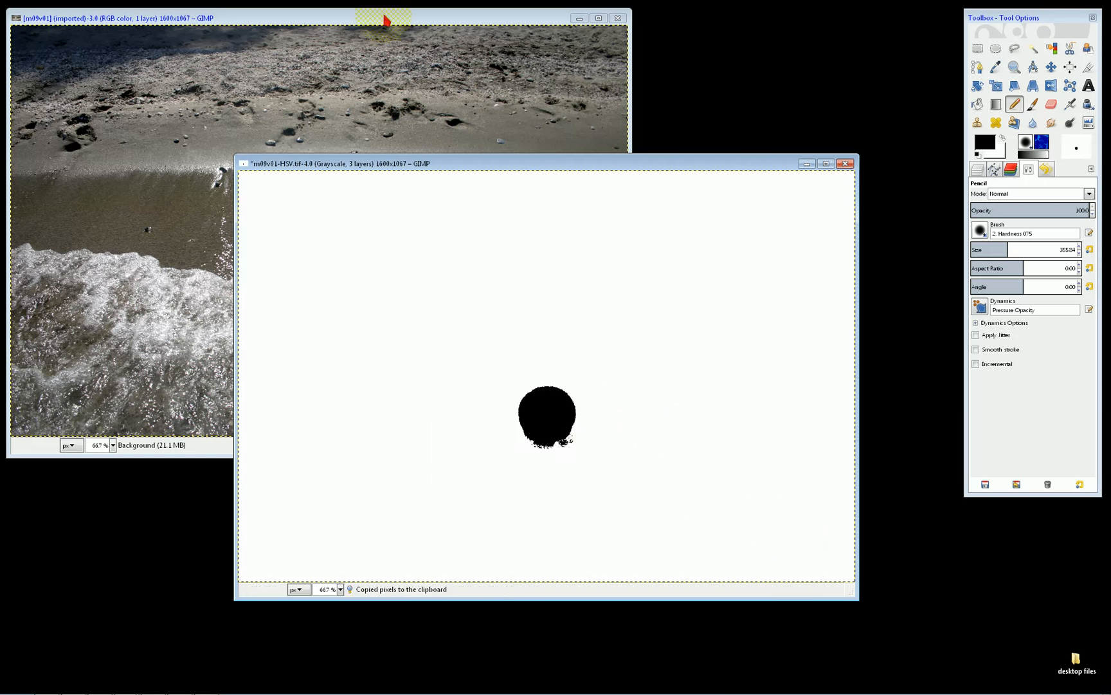
left_click(376, 15)
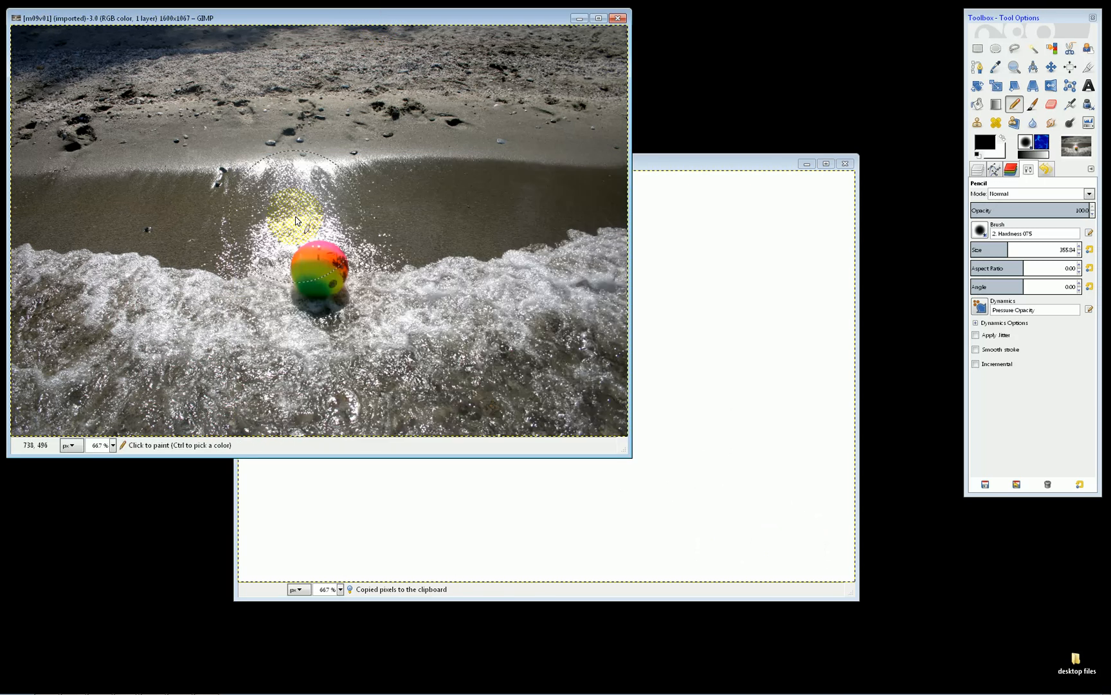
key("shift+q")
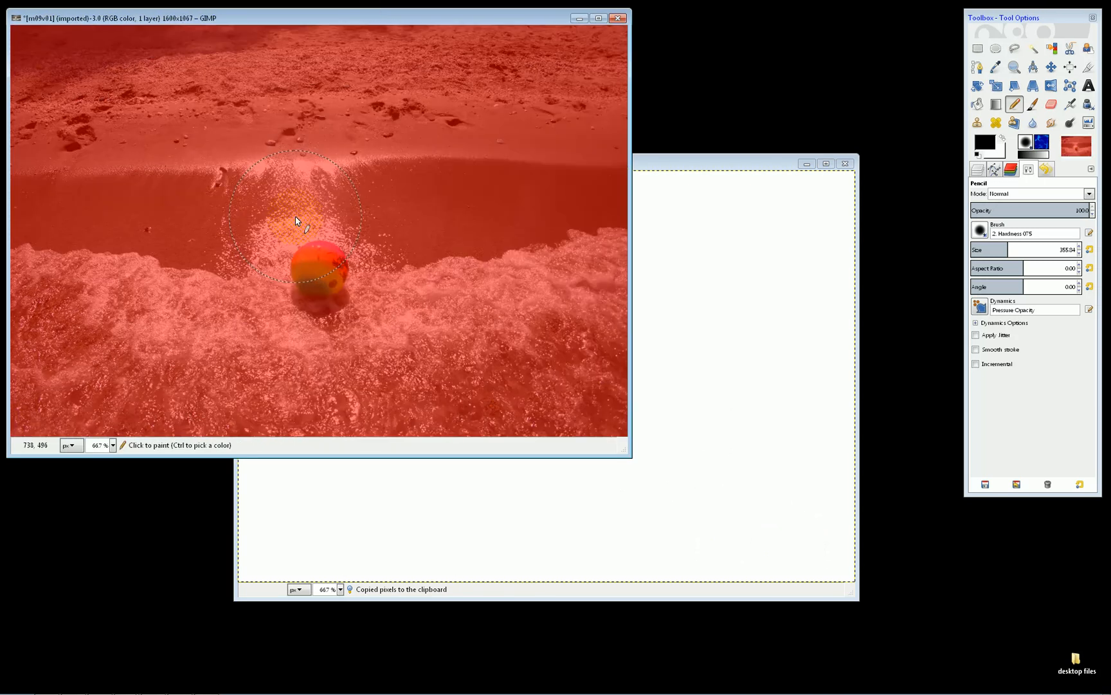
key("ctrl+v")
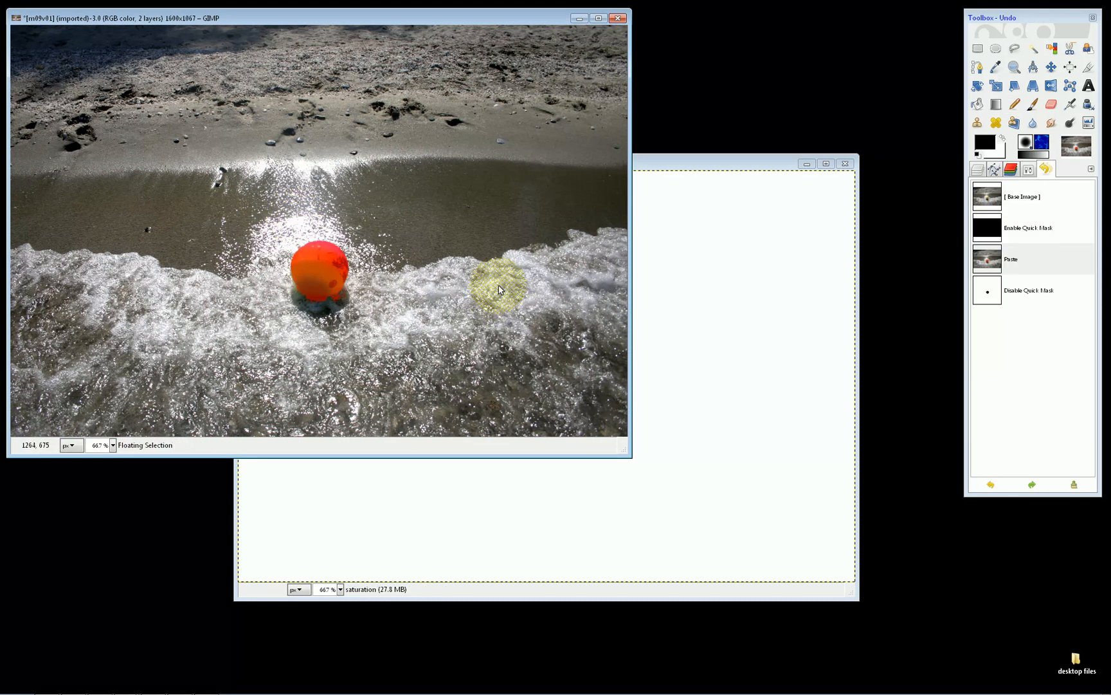
key("ctrl+y")
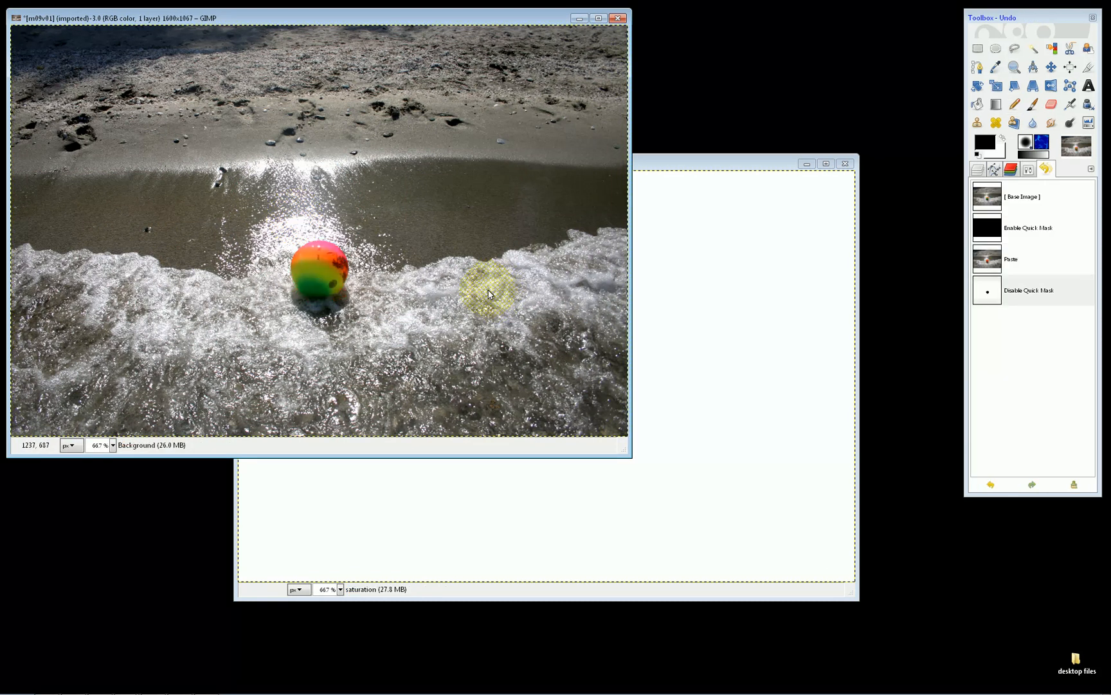
Preview Desaturate based on Lightness on the selected background of the beach photo, and cancel it.
right_click(504, 257)
mouse_move(560, 333)
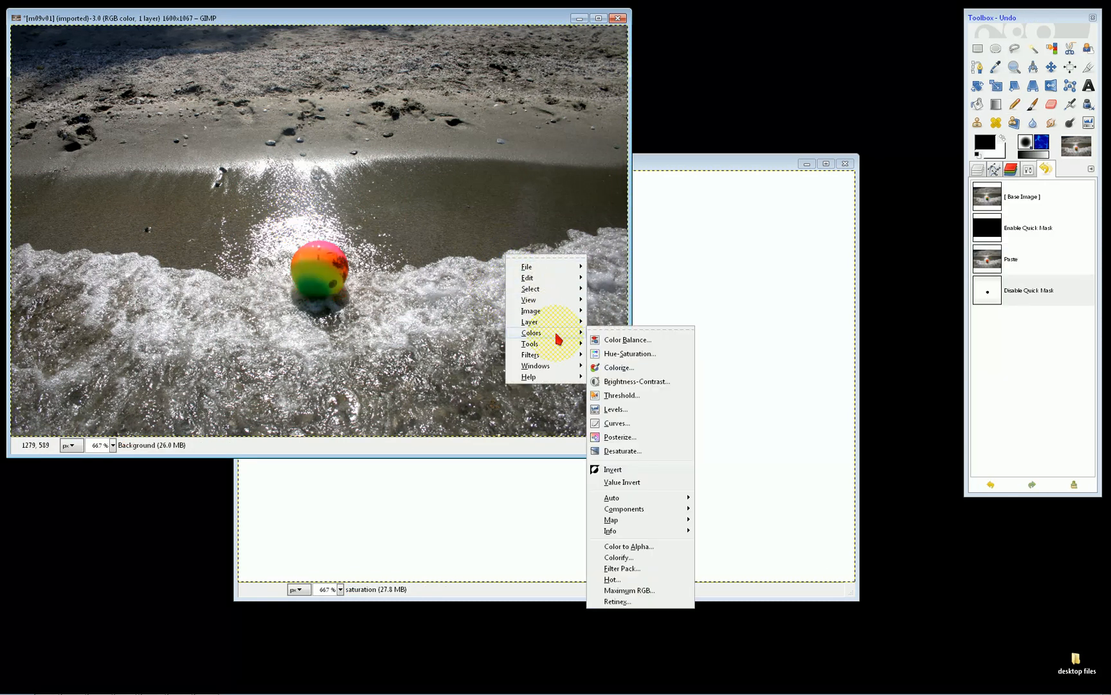
left_click(632, 451)
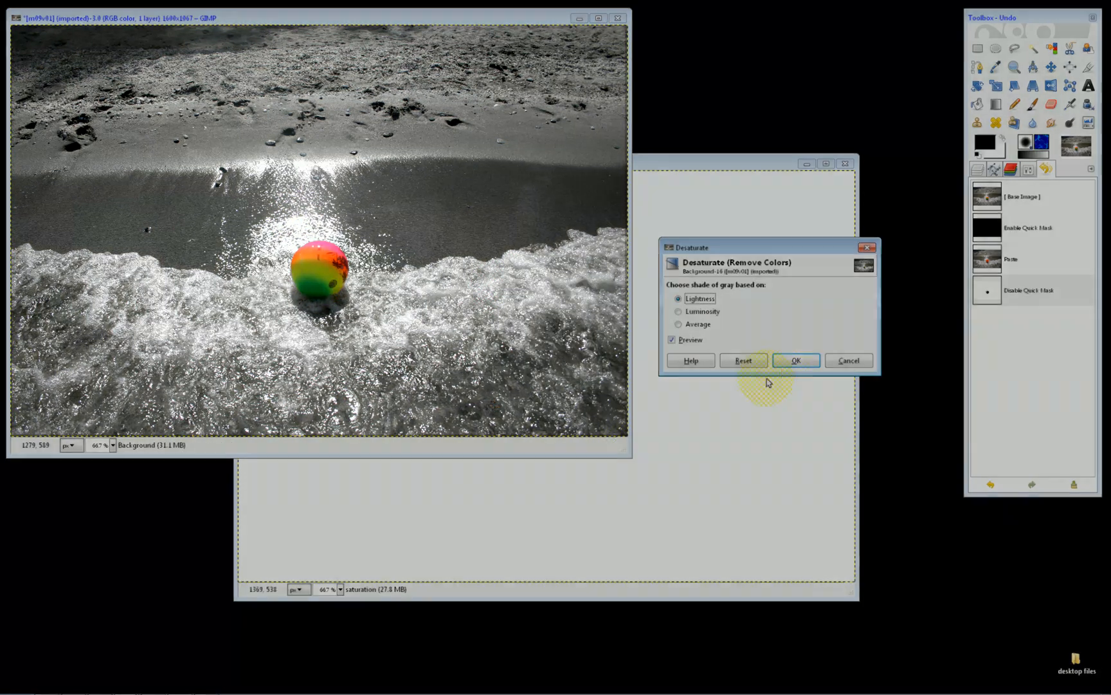
left_click(848, 364)
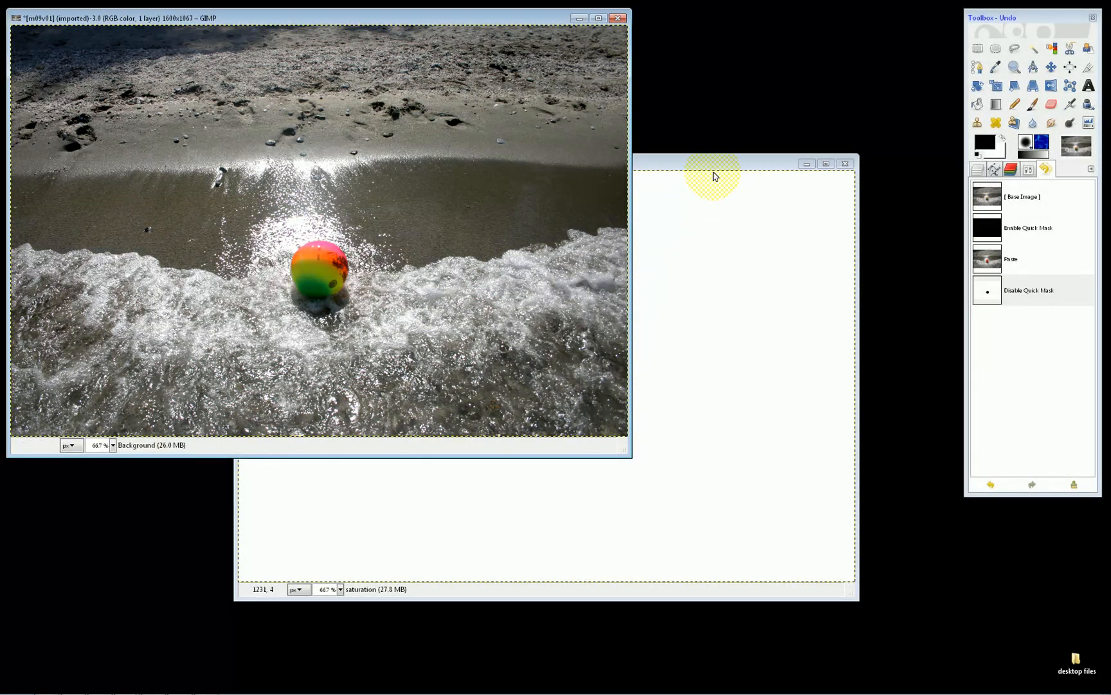
Apply the simple Blur filter to the inverted saturation layer to soften the edge of the ball mask.
left_click(682, 230)
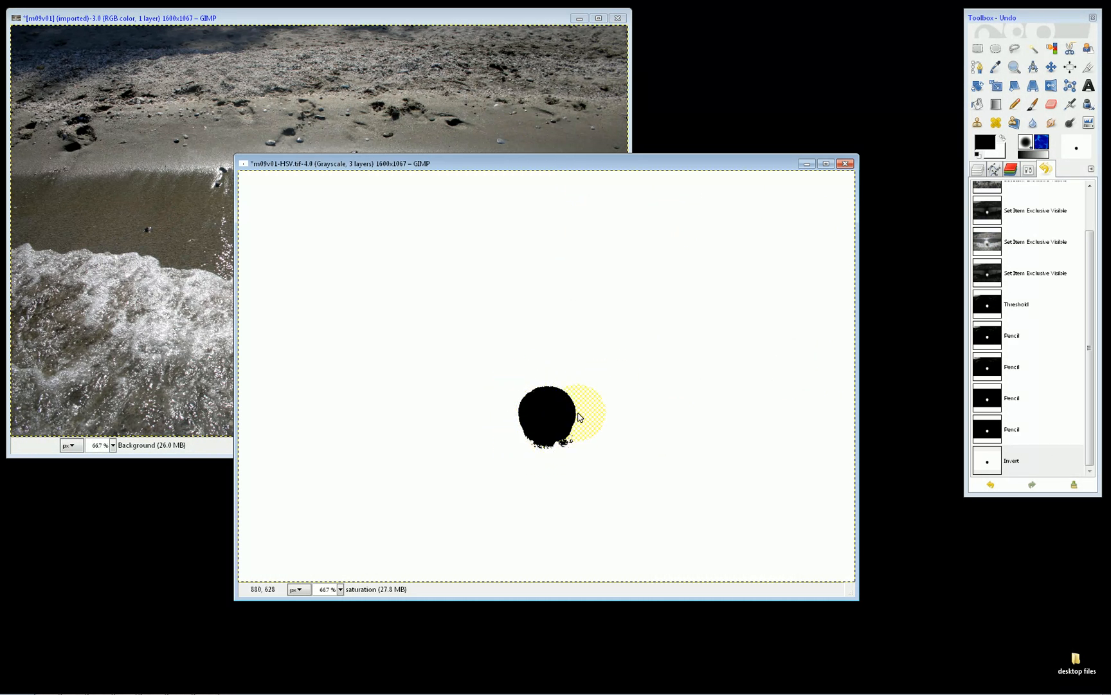
left_click(449, 20)
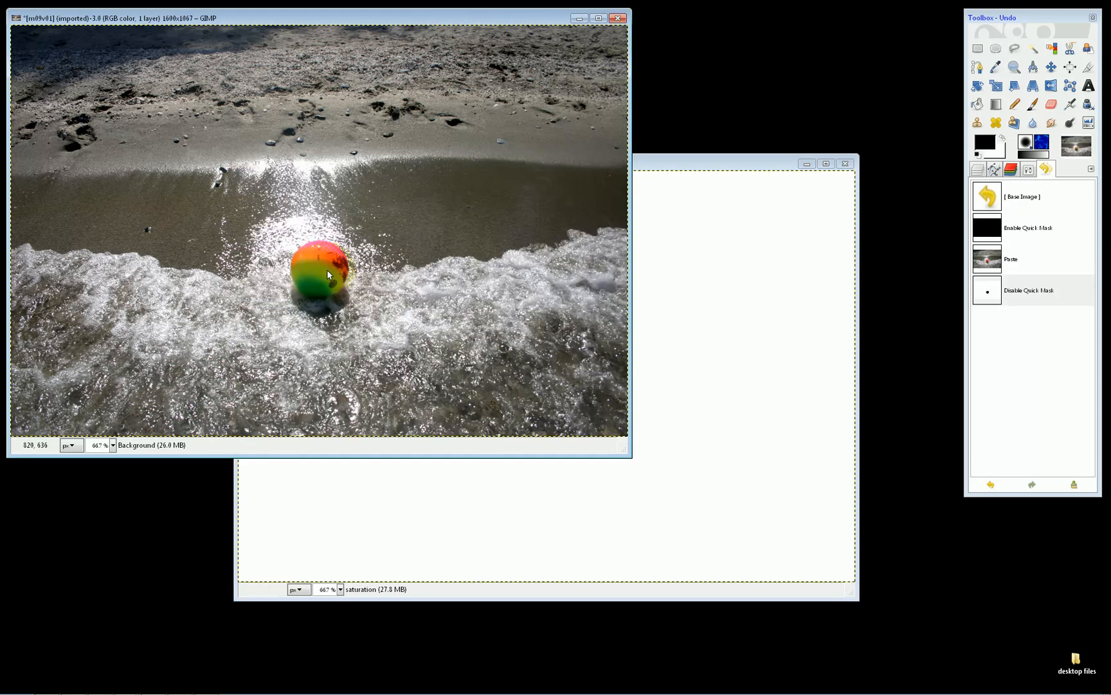
scroll(326, 274, "up", 2)
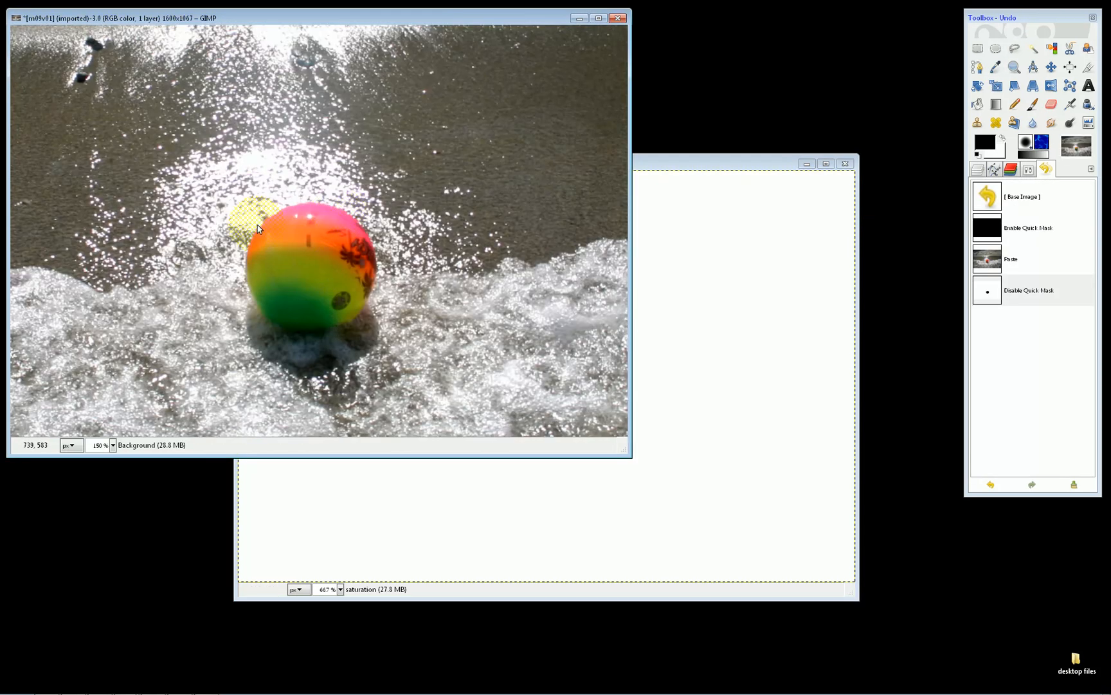
scroll(360, 319, "down", 2)
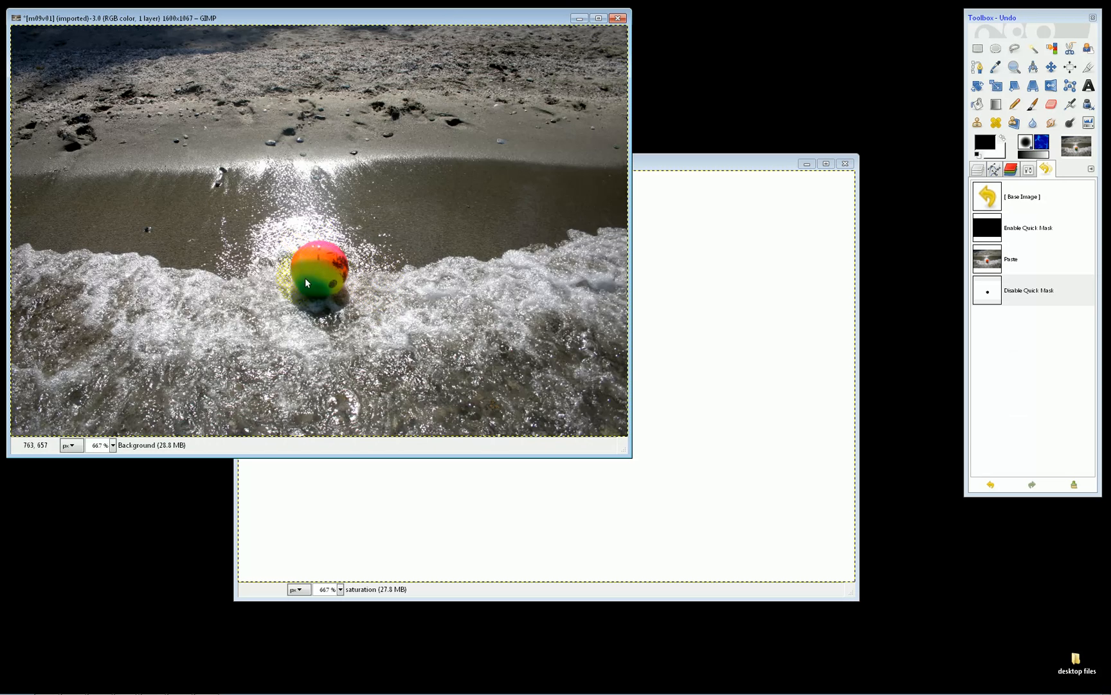
left_click(685, 176)
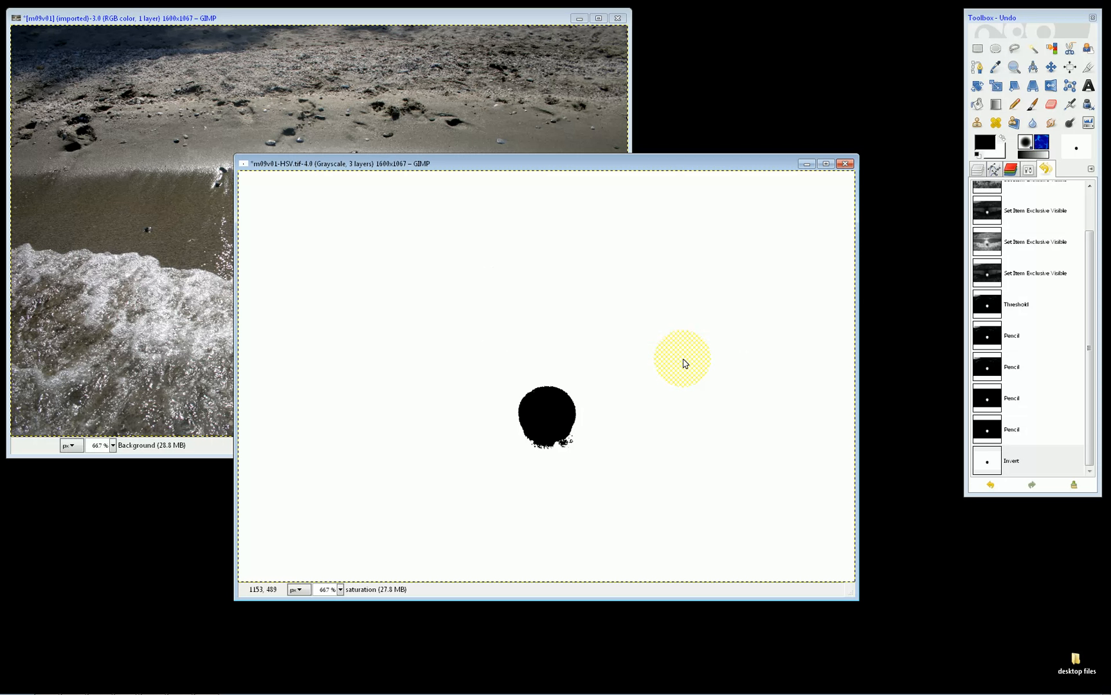
right_click(600, 330)
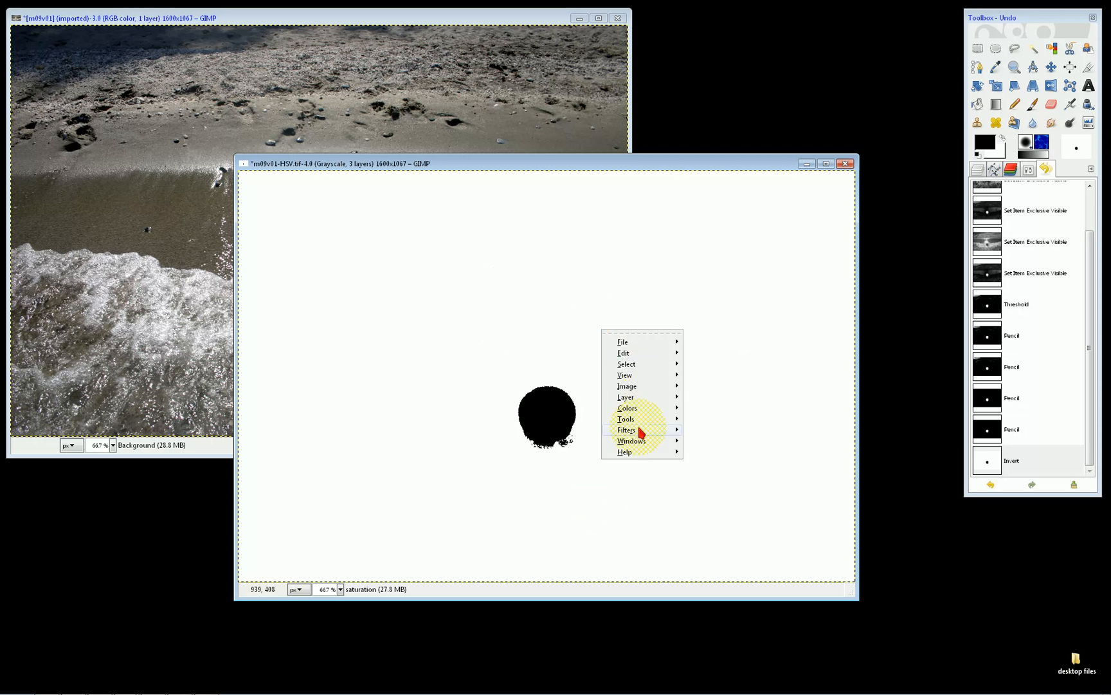
mouse_move(637, 429)
mouse_move(739, 489)
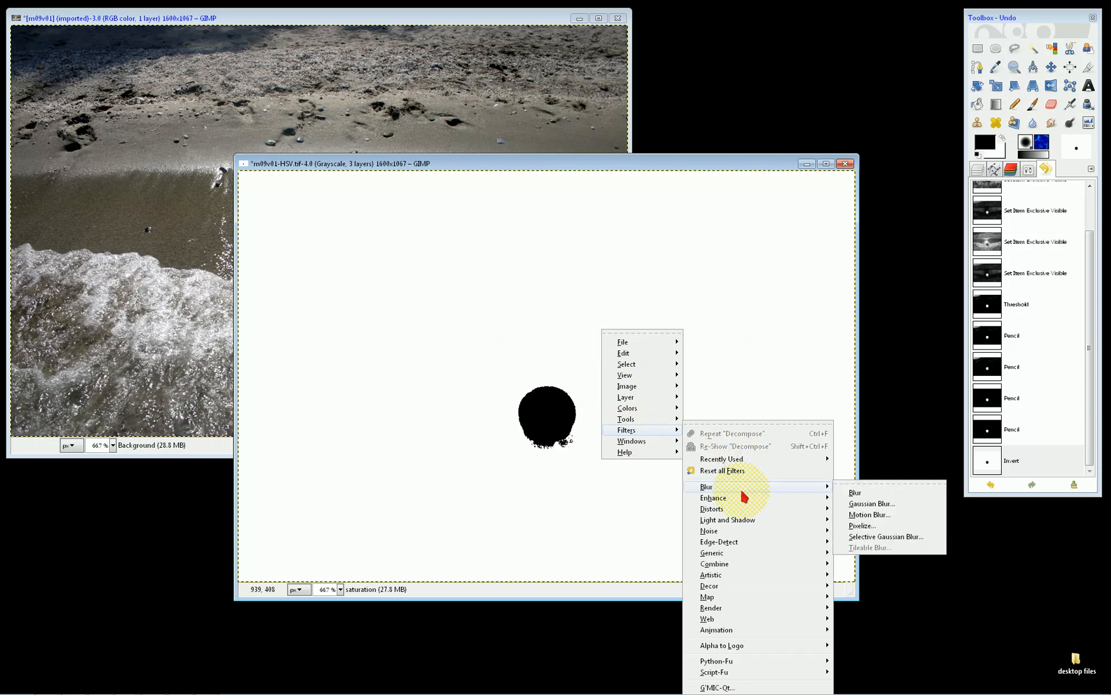
left_click(854, 492)
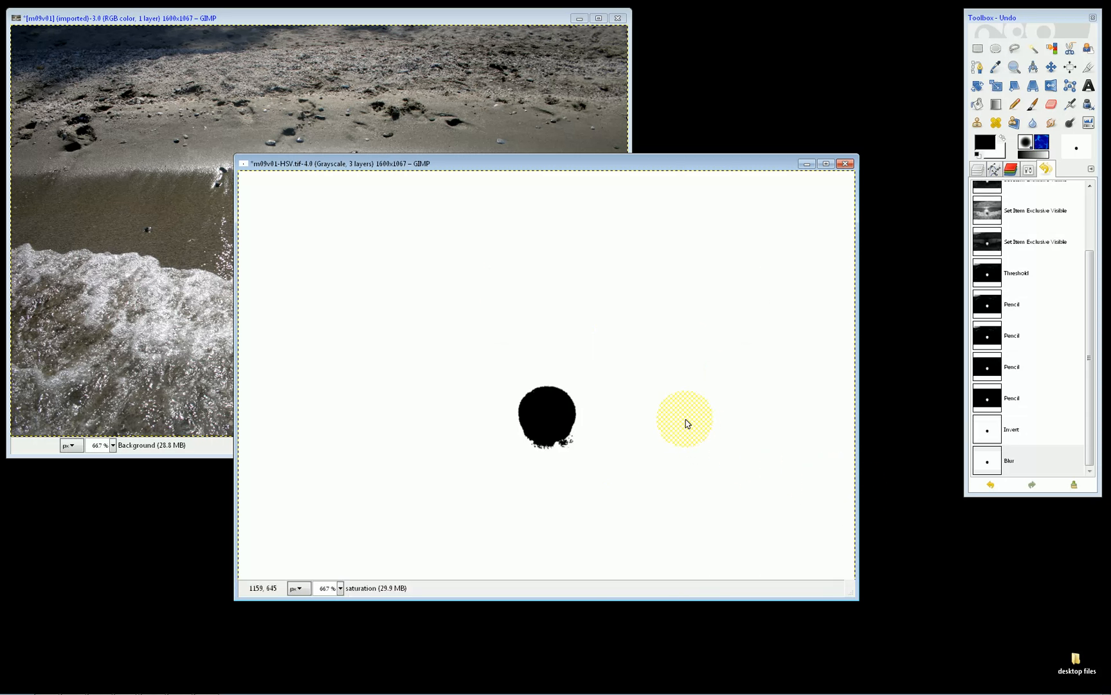
Copy the blurred mask, paste it into the beach photo's Quick Mask, and turn Quick Mask off to load the softened selection.
key("ctrl+c")
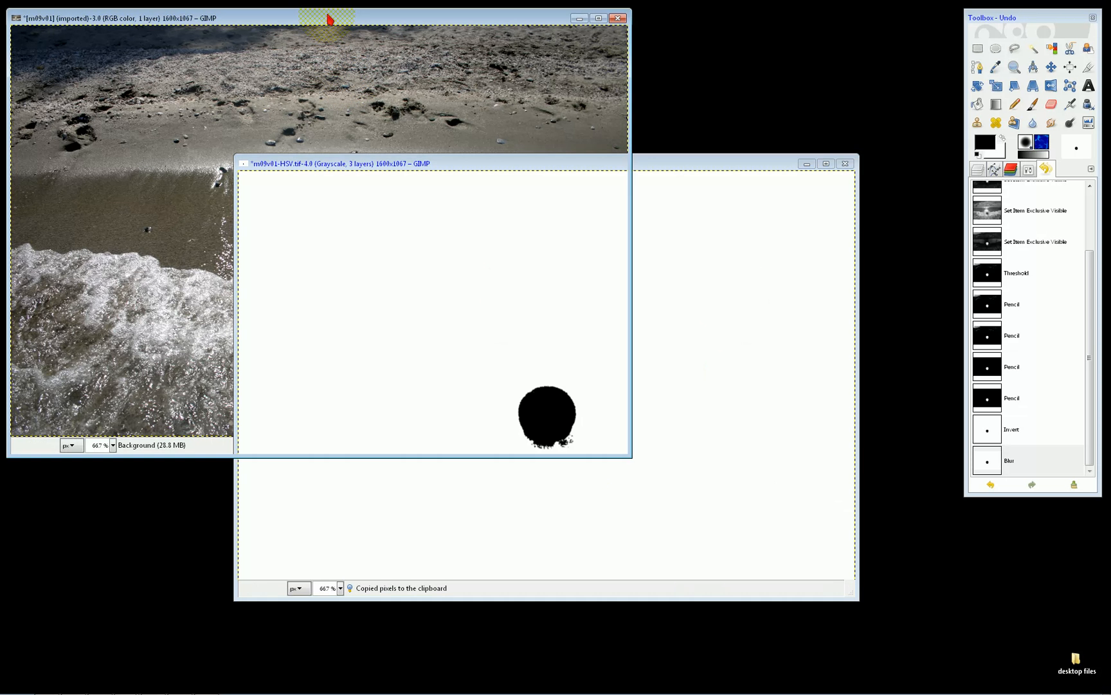
left_click(326, 16)
key("shift+q")
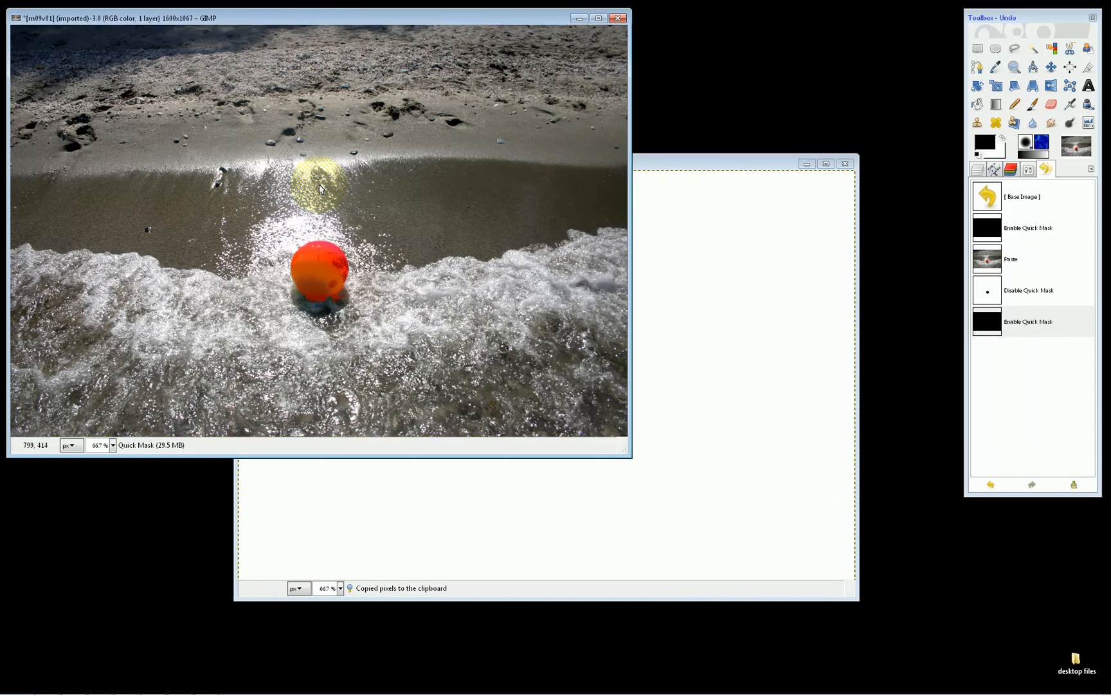
key("ctrl+v")
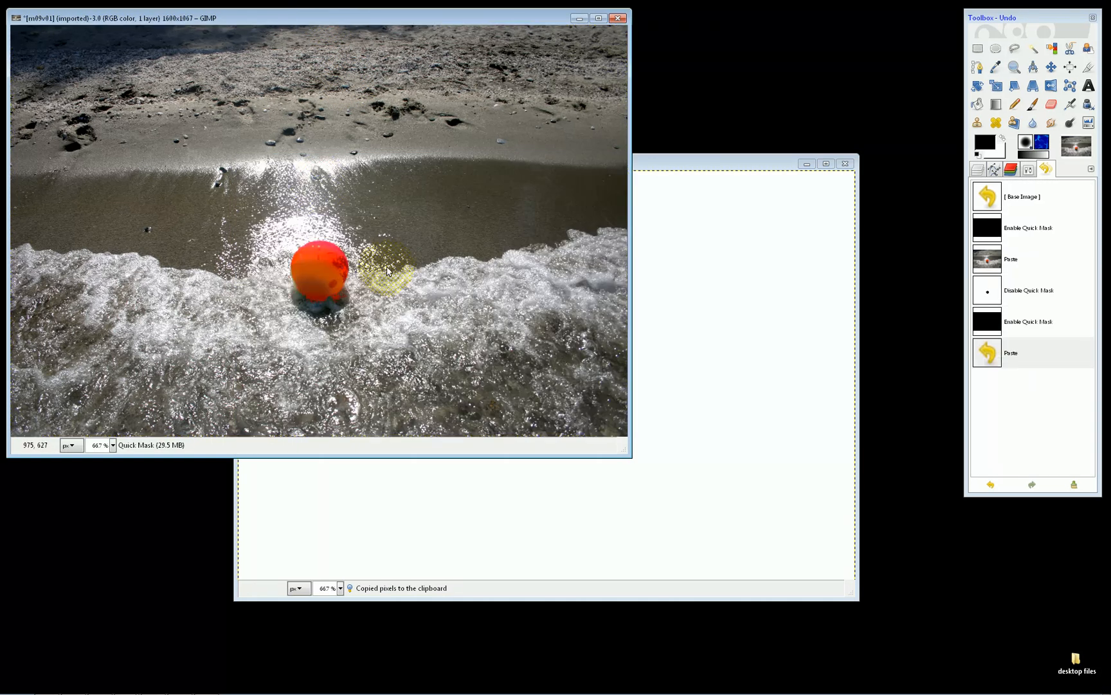
key("shift+q")
Desaturate the selected surroundings of the ball in the beach photo.
right_click(541, 265)
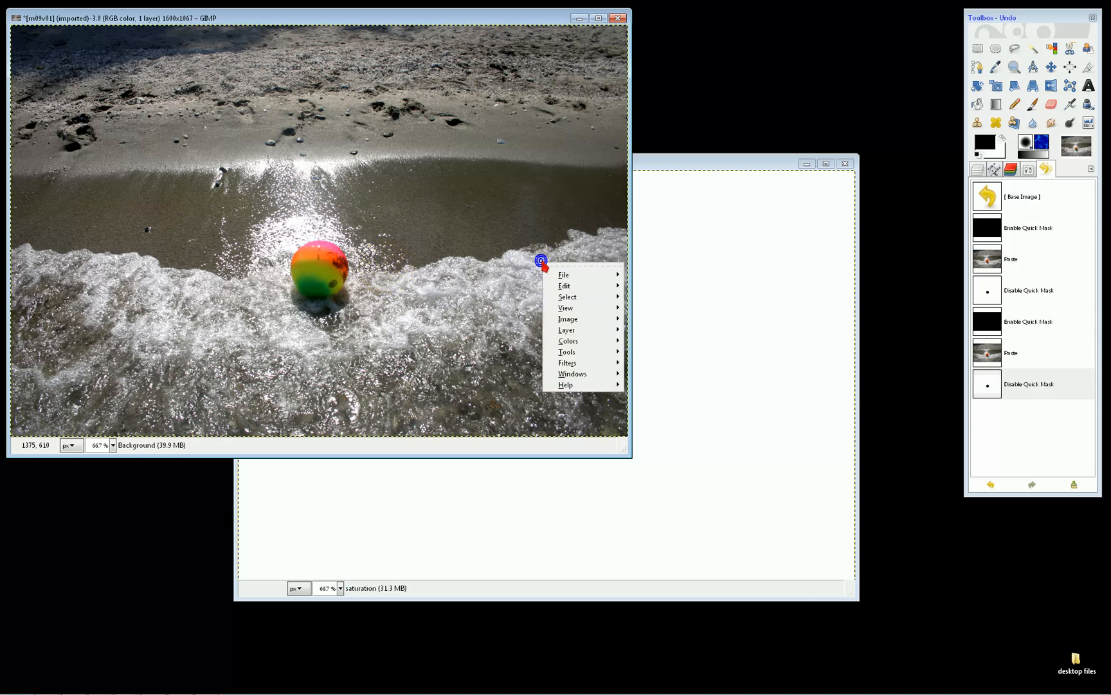
mouse_move(598, 344)
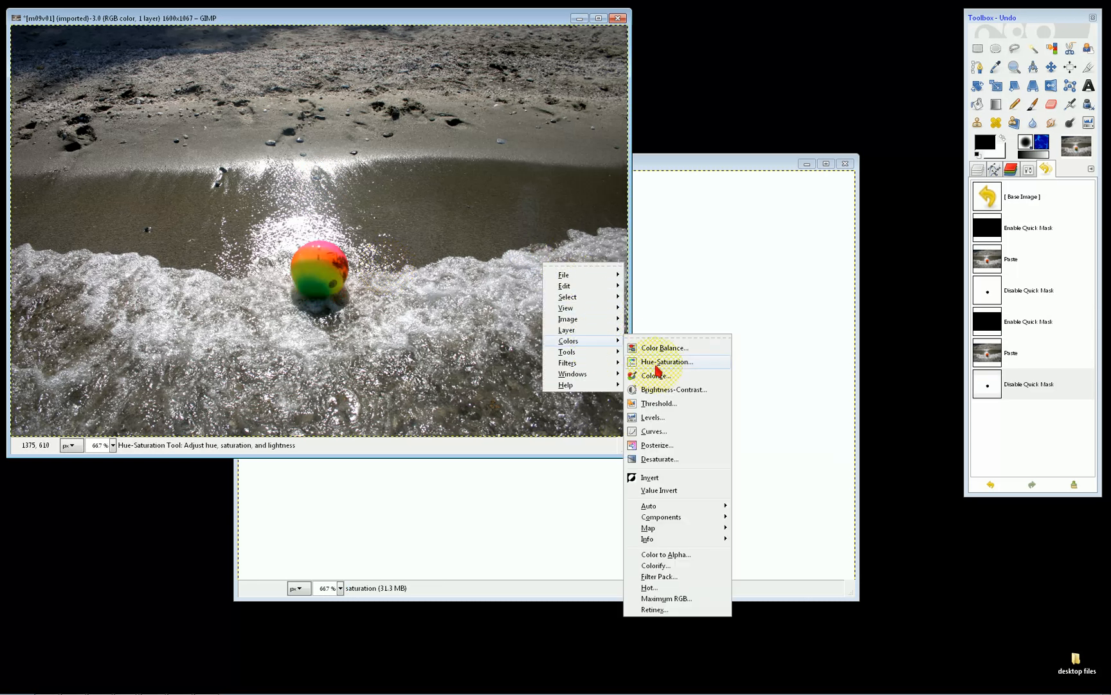
left_click(663, 460)
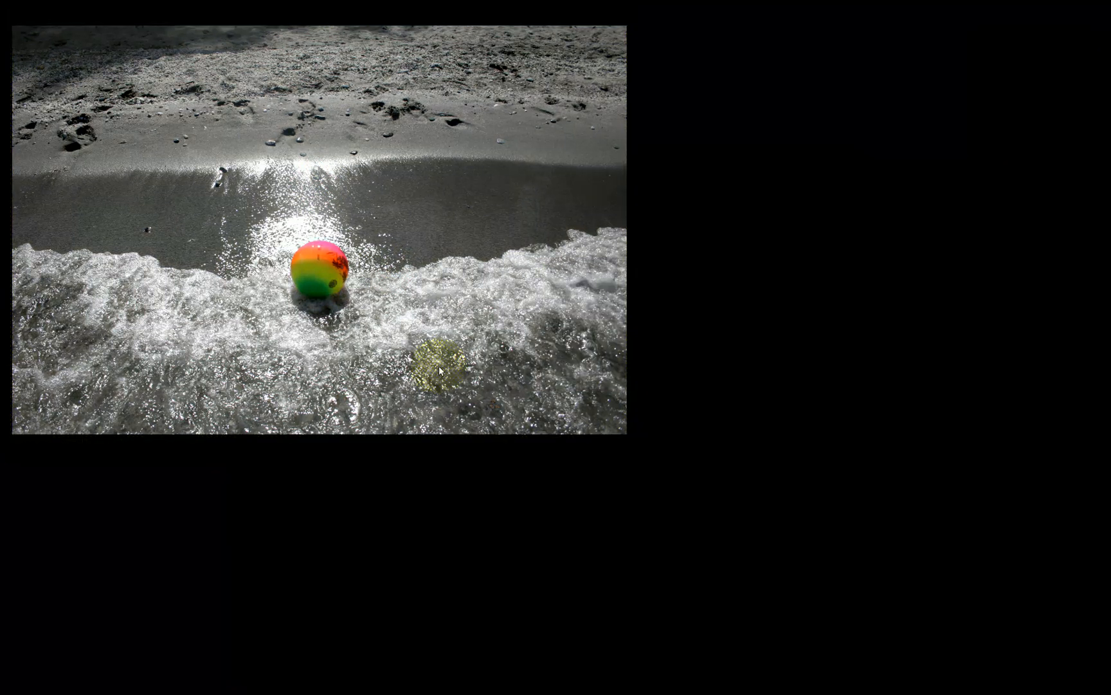